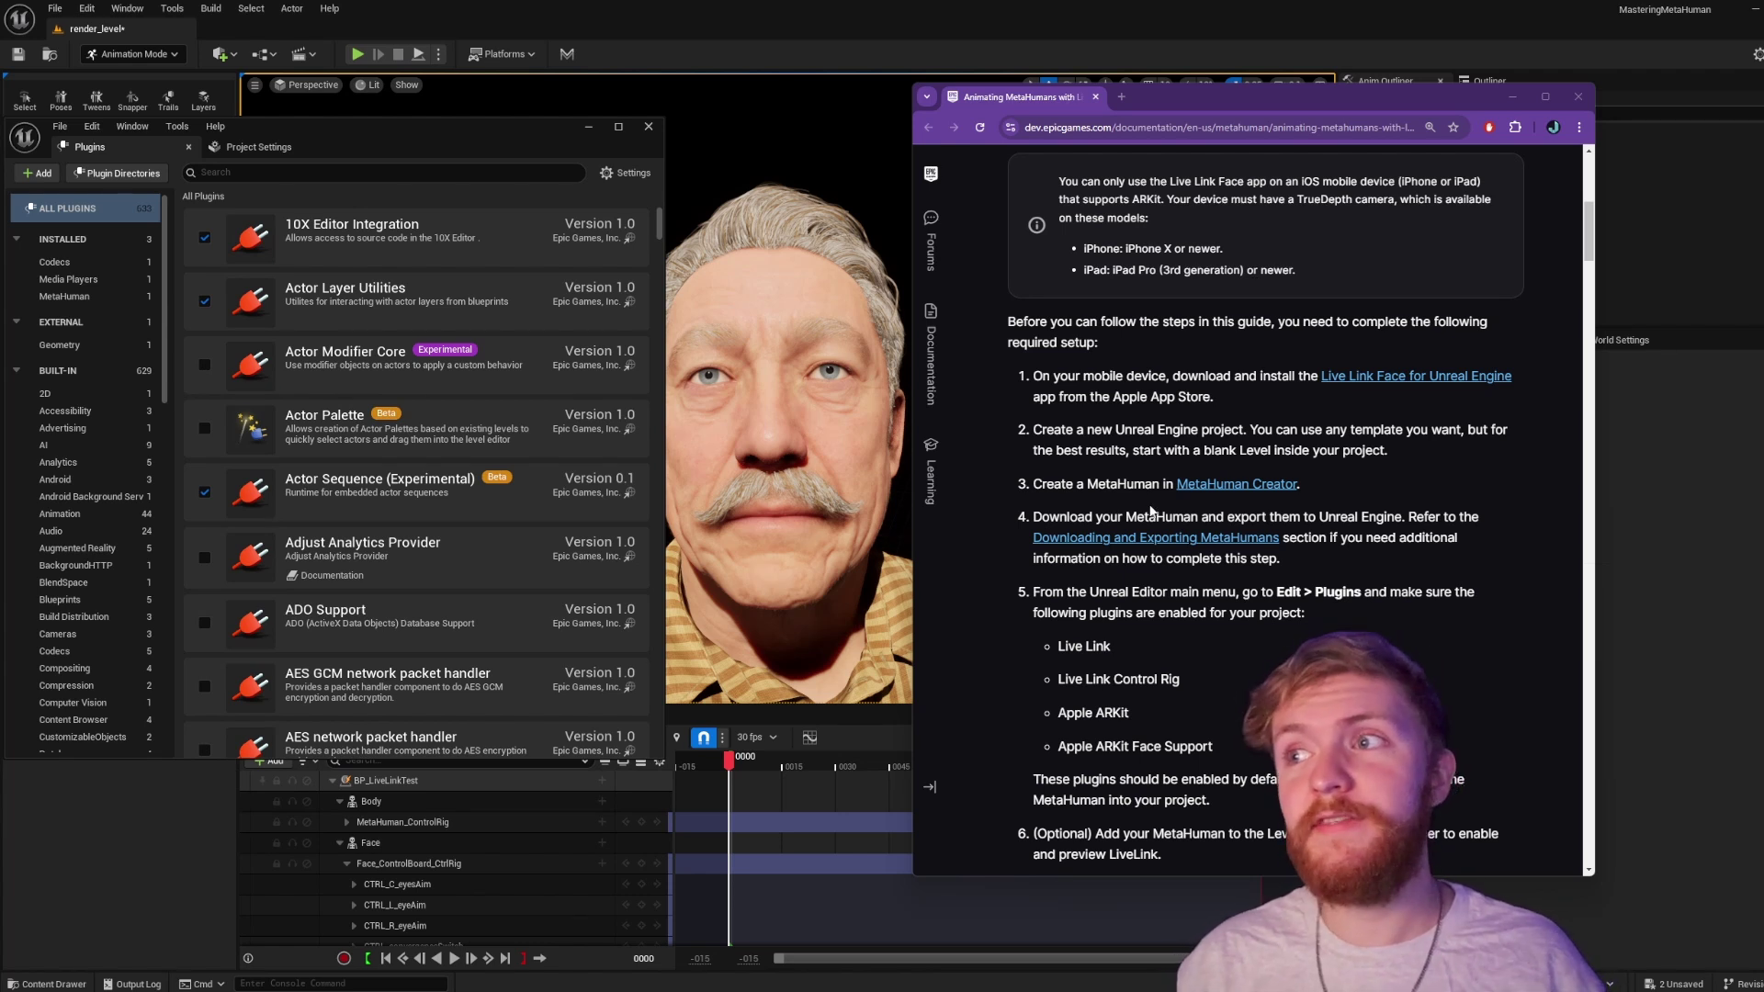
# Scroll the MetaHuman Live Link documentation past the required plugins to 'Connect Live Link to Unreal Engine'
pyautogui.scroll(-1, 1150, 511)
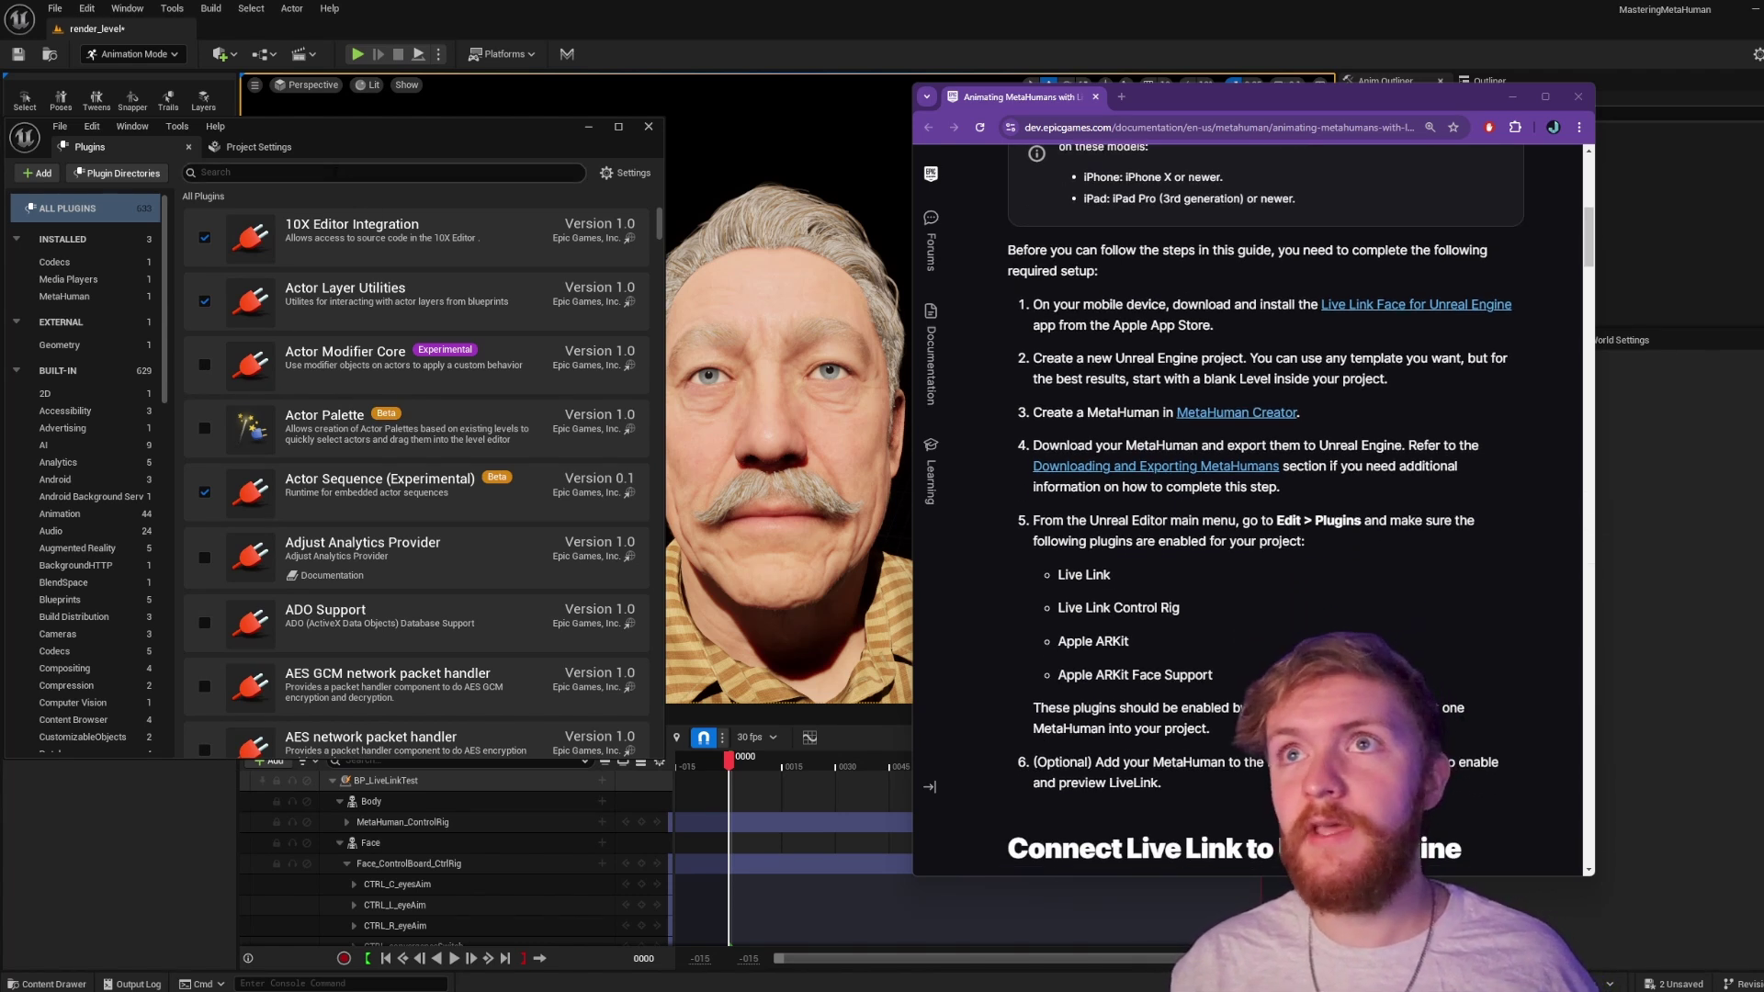
# Search the Plugins list for 'livelinkark' and 'meta' to confirm the Live Link and ARKit plugins are enabled
pyautogui.click(92, 11)
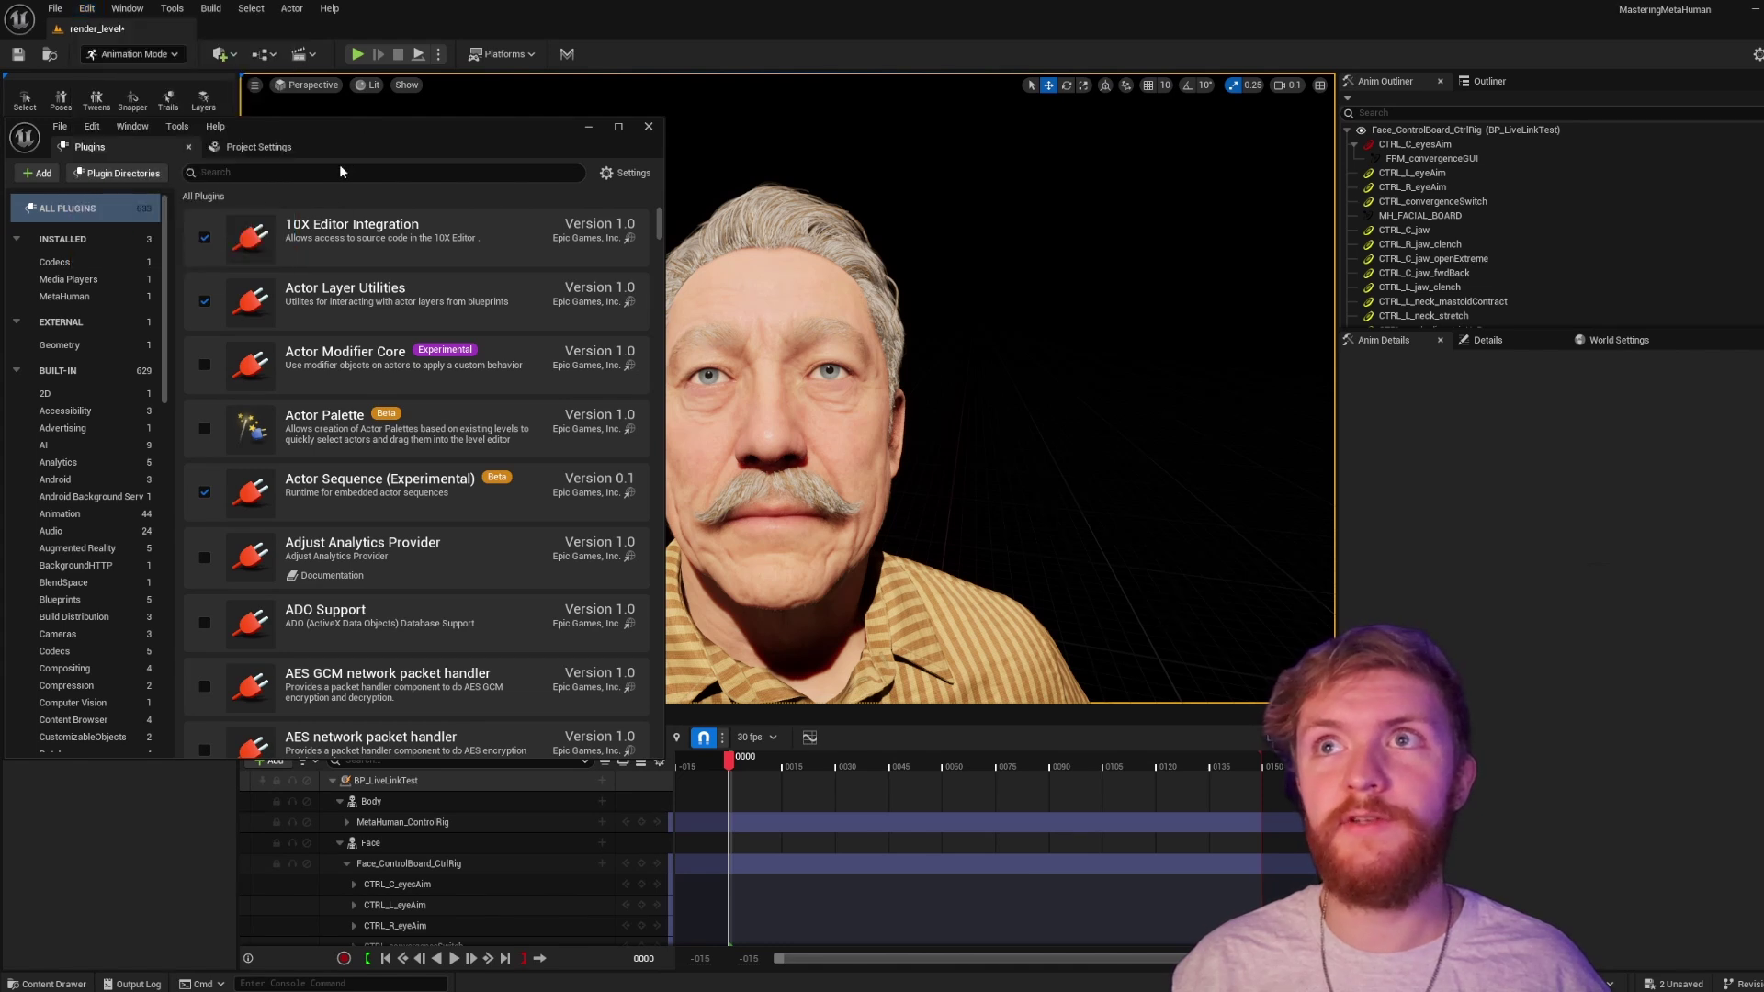
pyautogui.click(311, 179)
pyautogui.write('livelink')
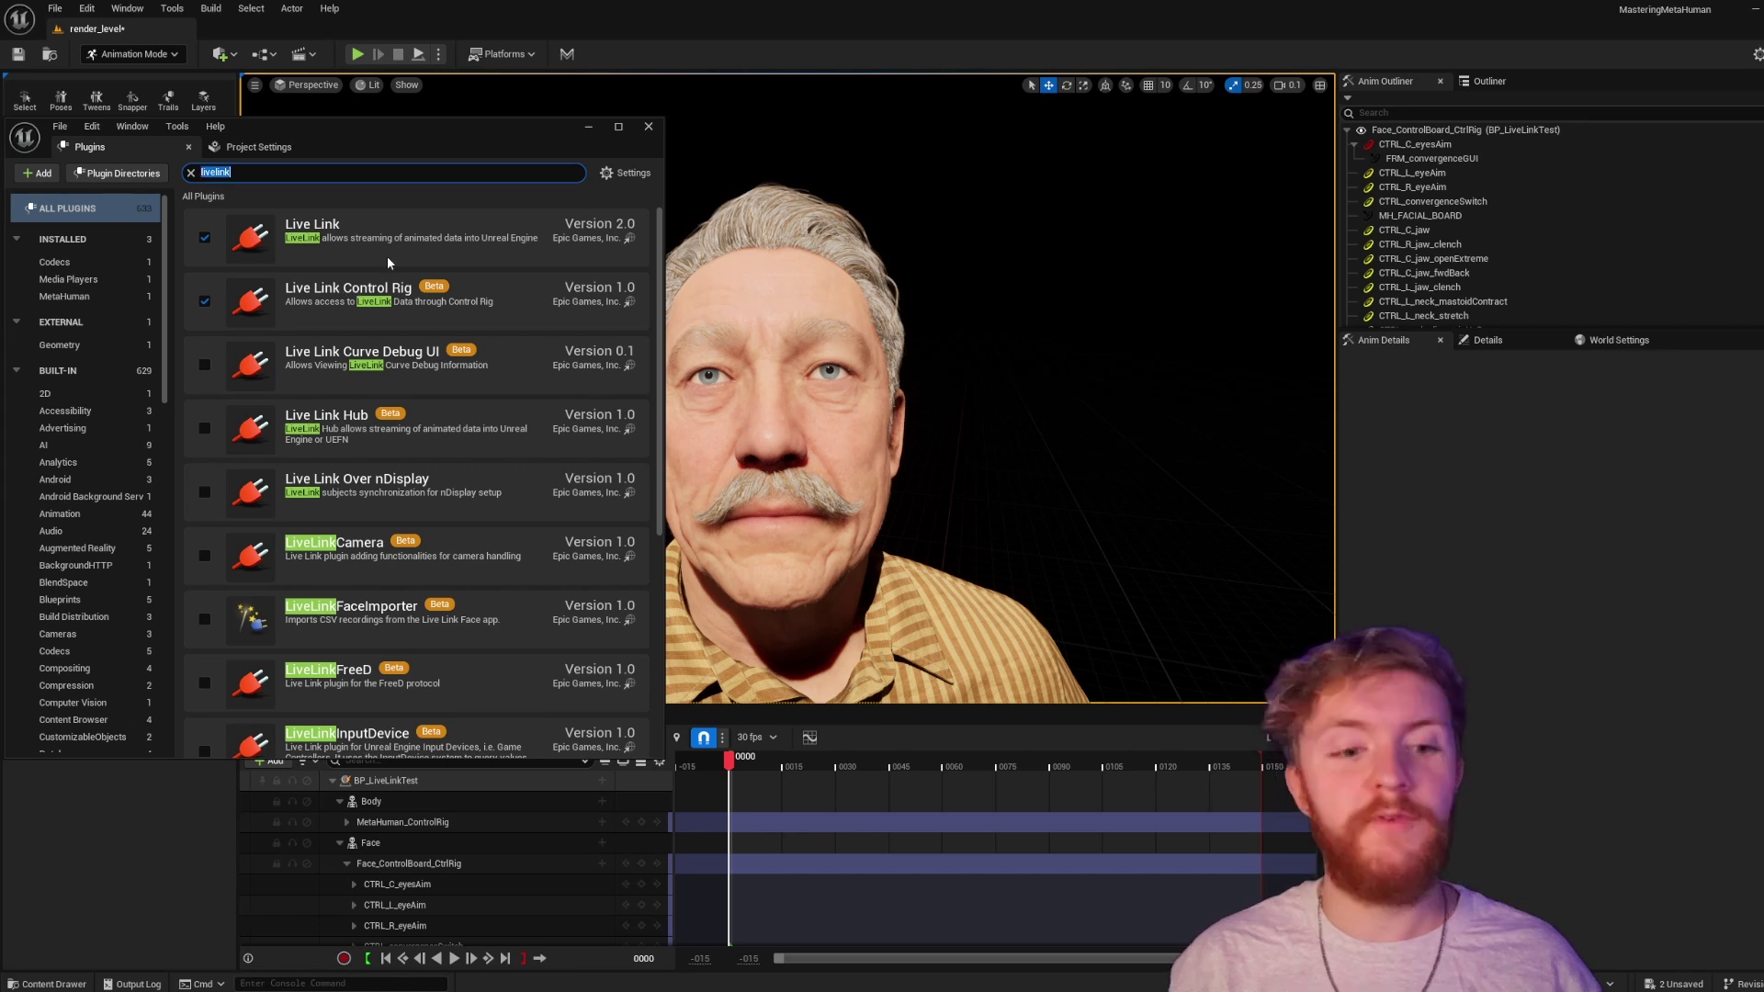
pyautogui.write('ark')
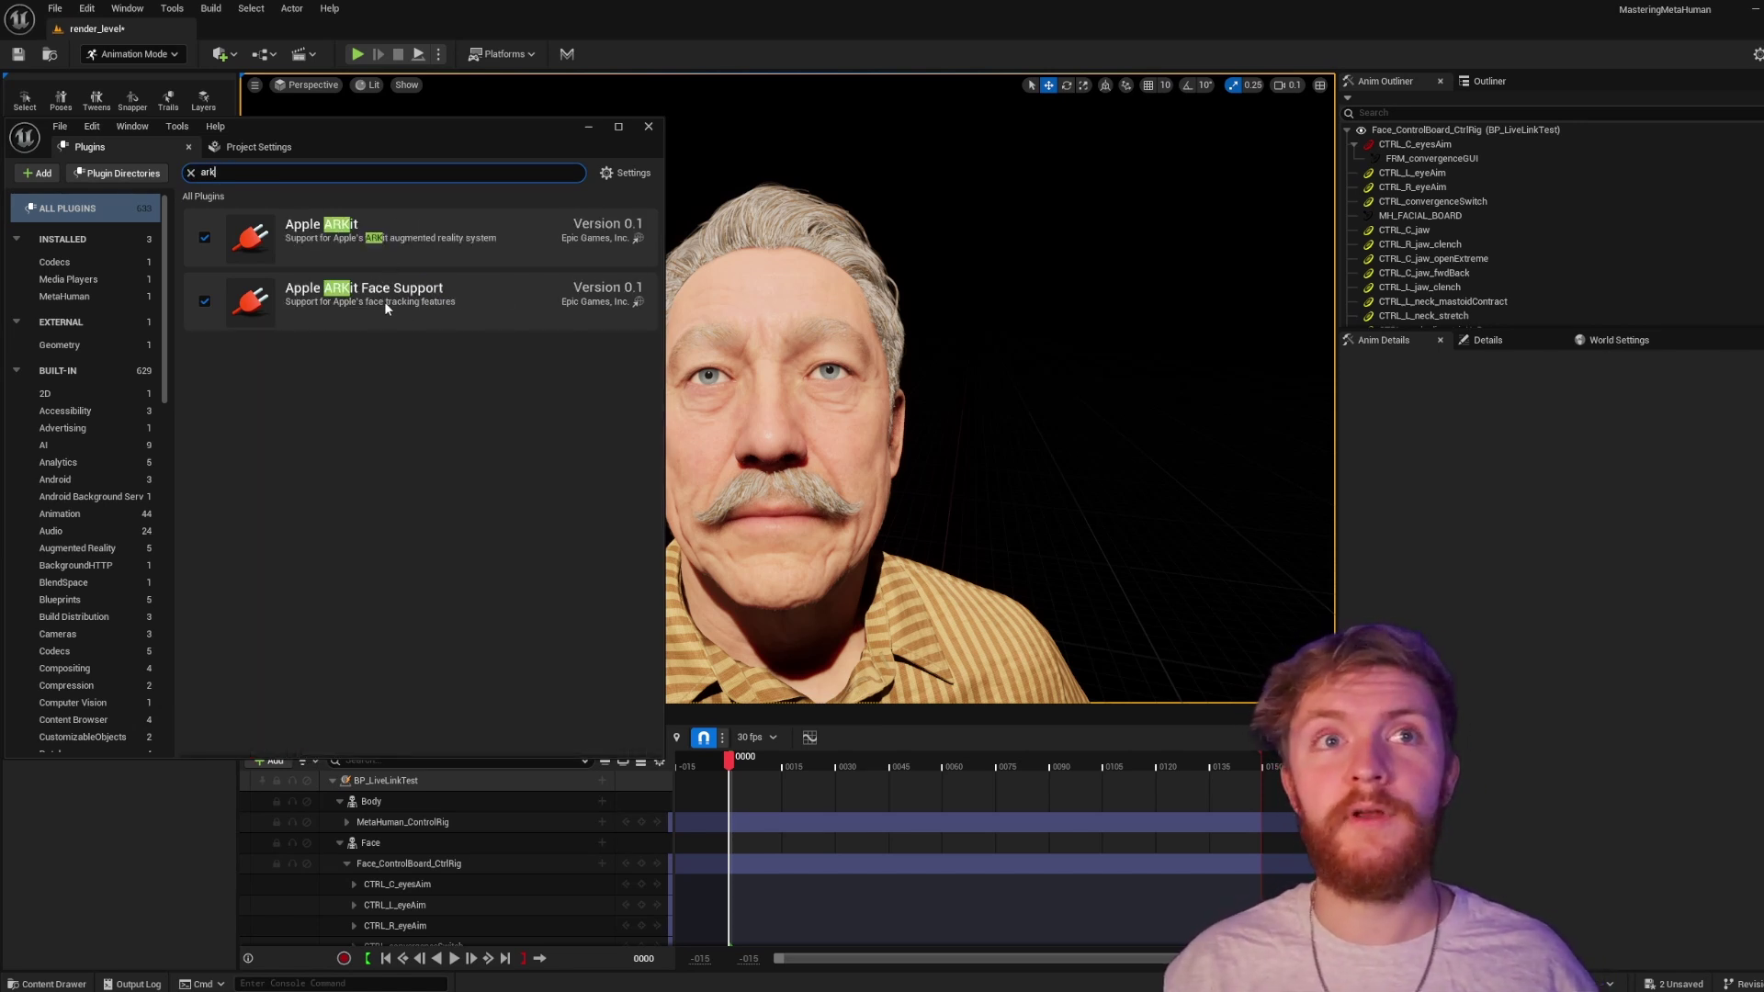
pyautogui.hotkey('ctrl', 'a')
pyautogui.write('meta')
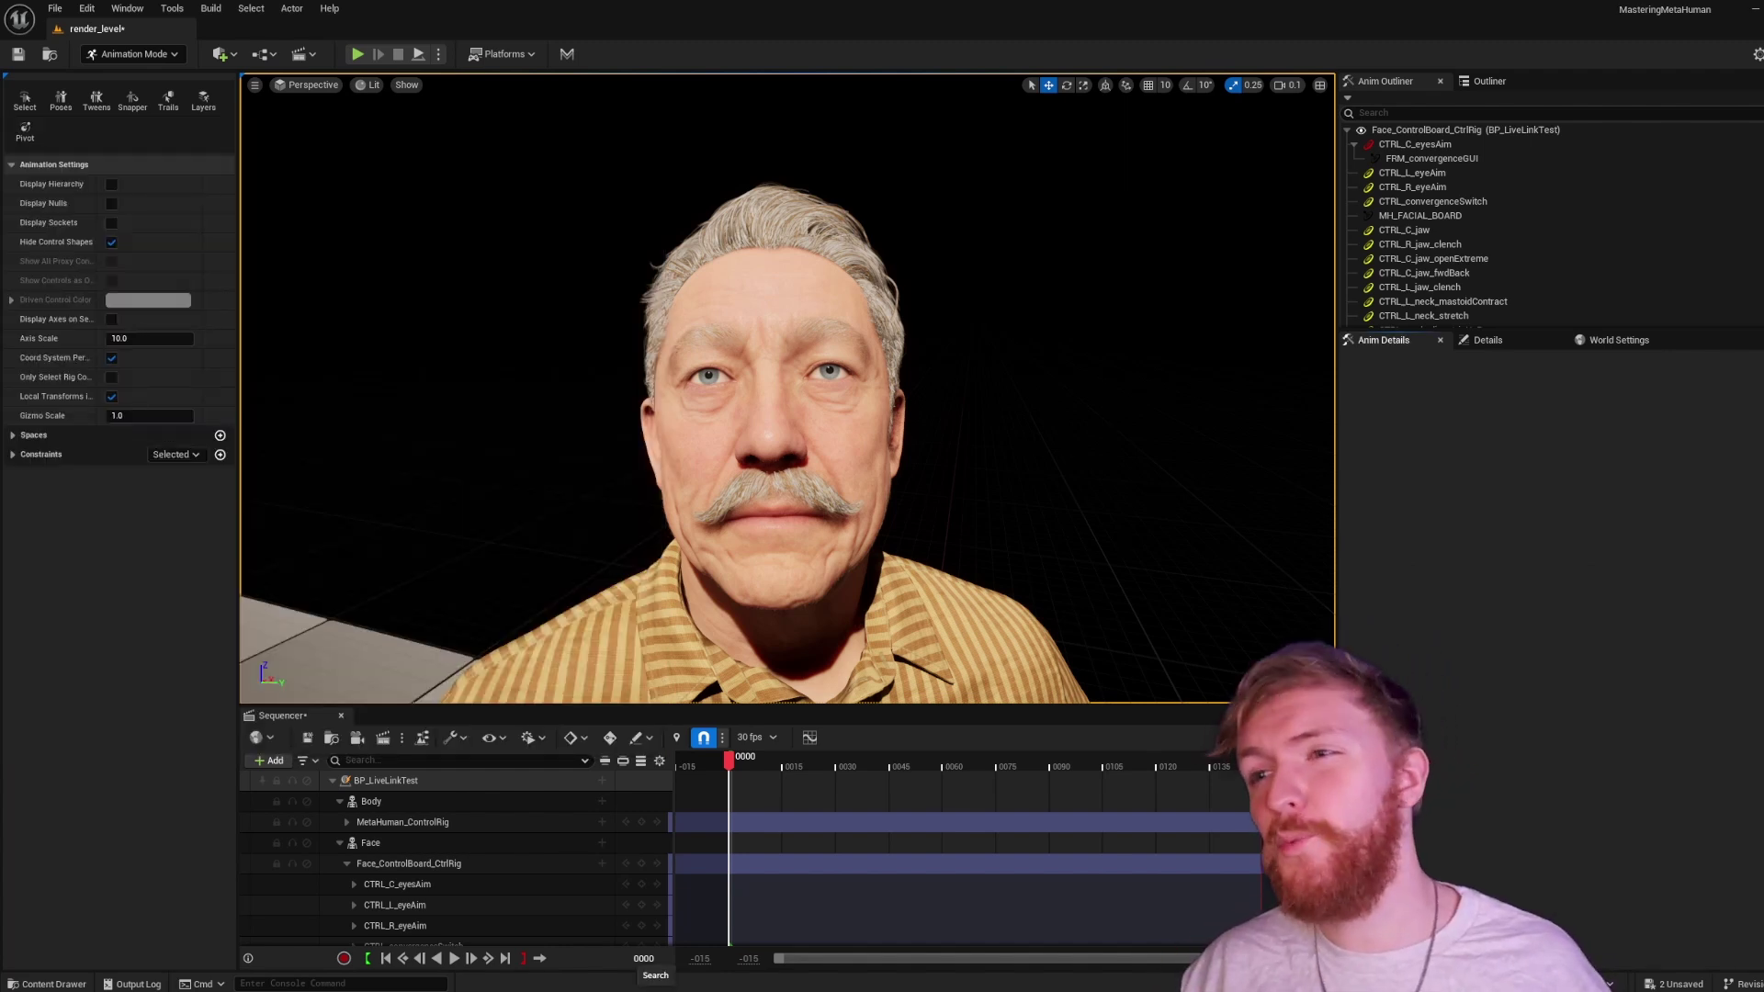
pyautogui.click(655, 991)
# Launch Command Prompt and Windows PowerShell from Windows search
pyautogui.write('cmd')
pyautogui.press('Escape')
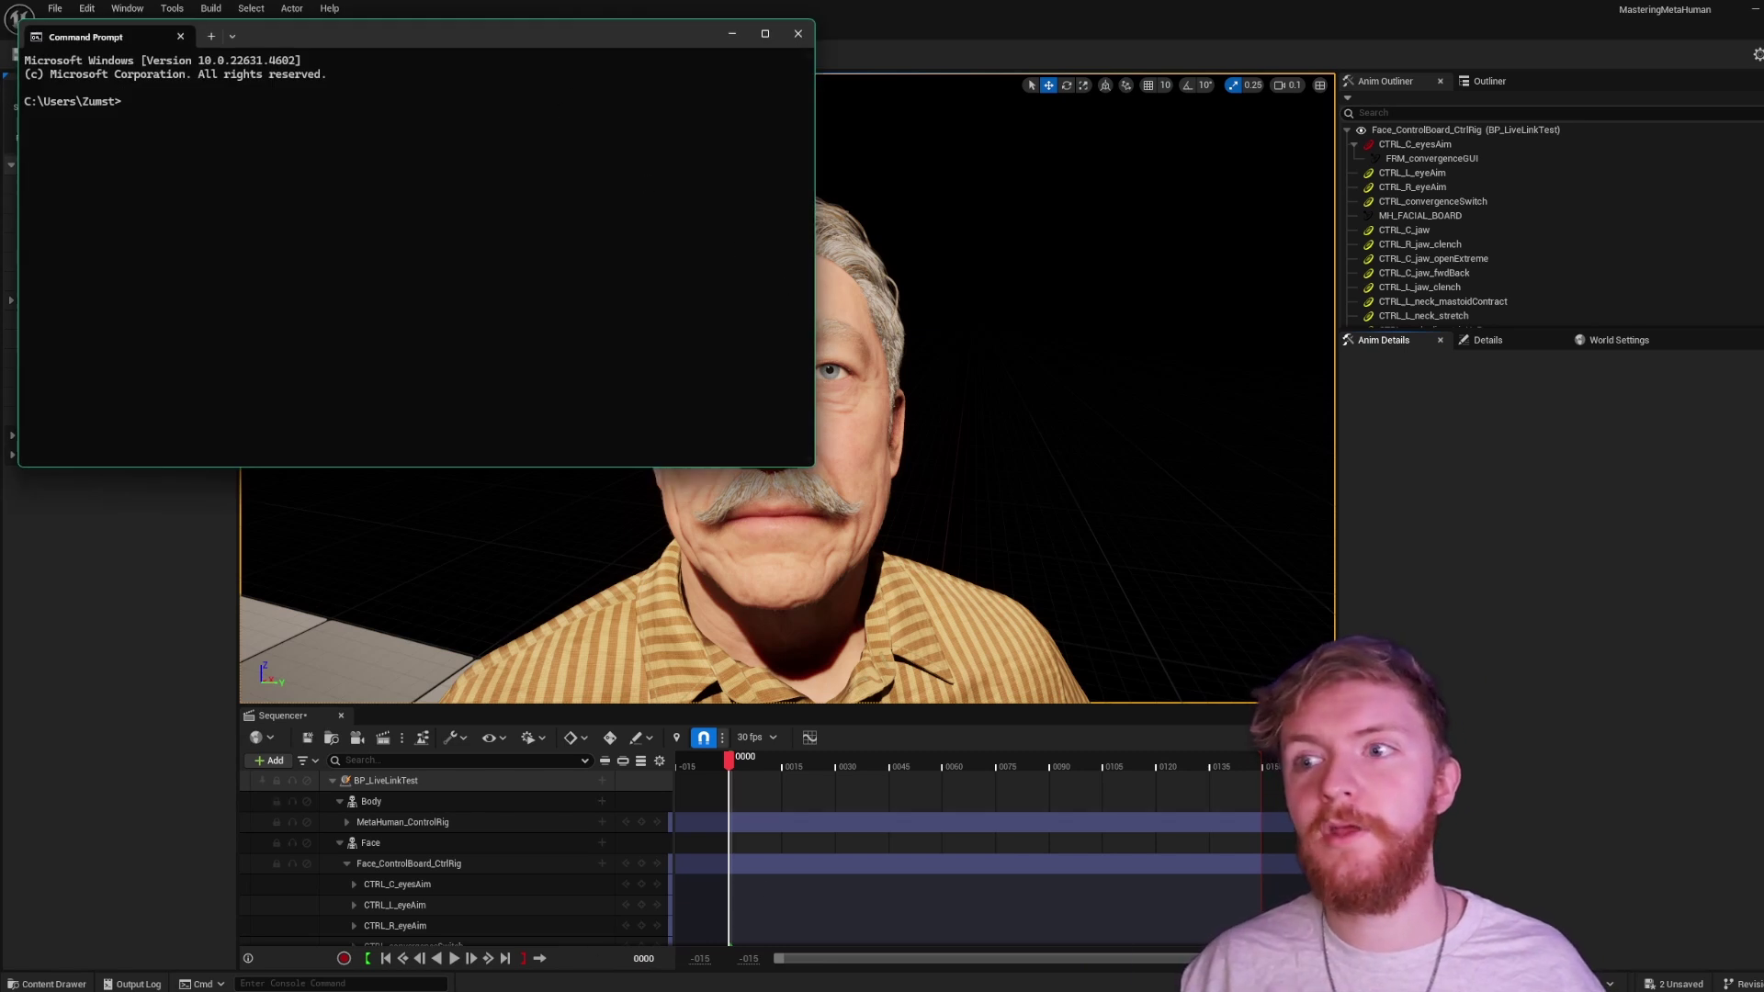
pyautogui.press('super')
pyautogui.write('powershell')
pyautogui.press('Return')
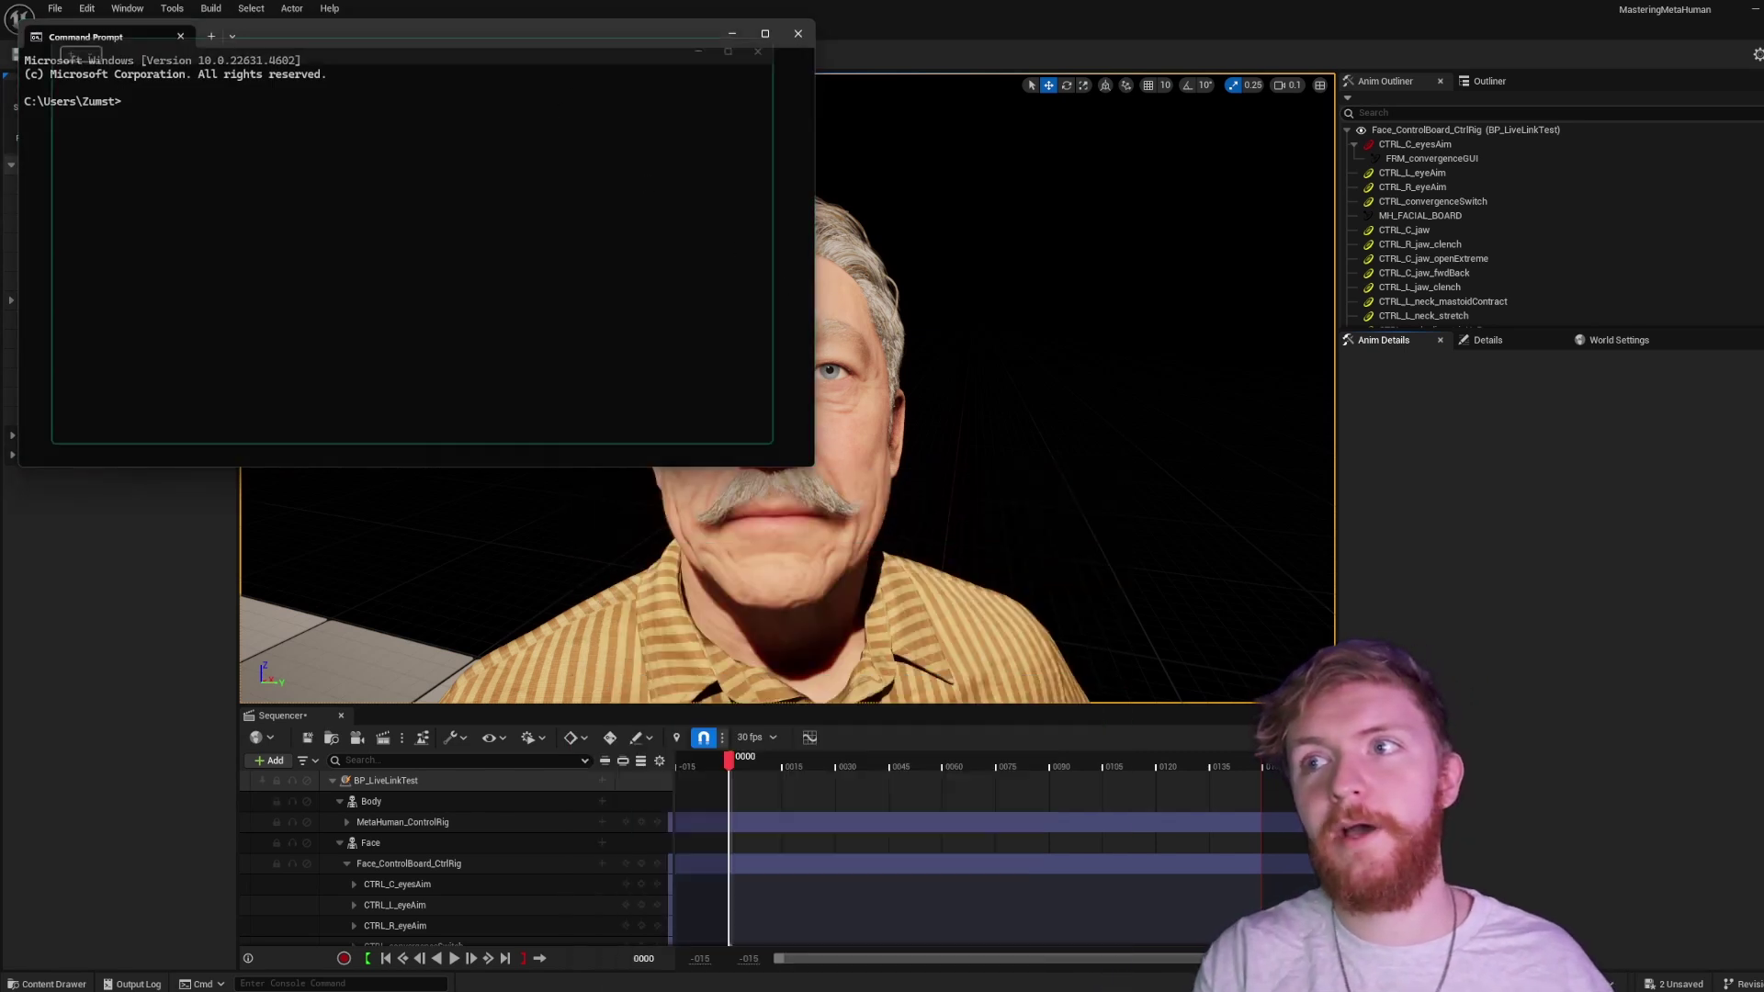
# Move PowerShell to the upper right and run ipconfig to show the PC's IPv4 address
pyautogui.moveTo(1082, 190); pyautogui.dragTo(1232, 81)
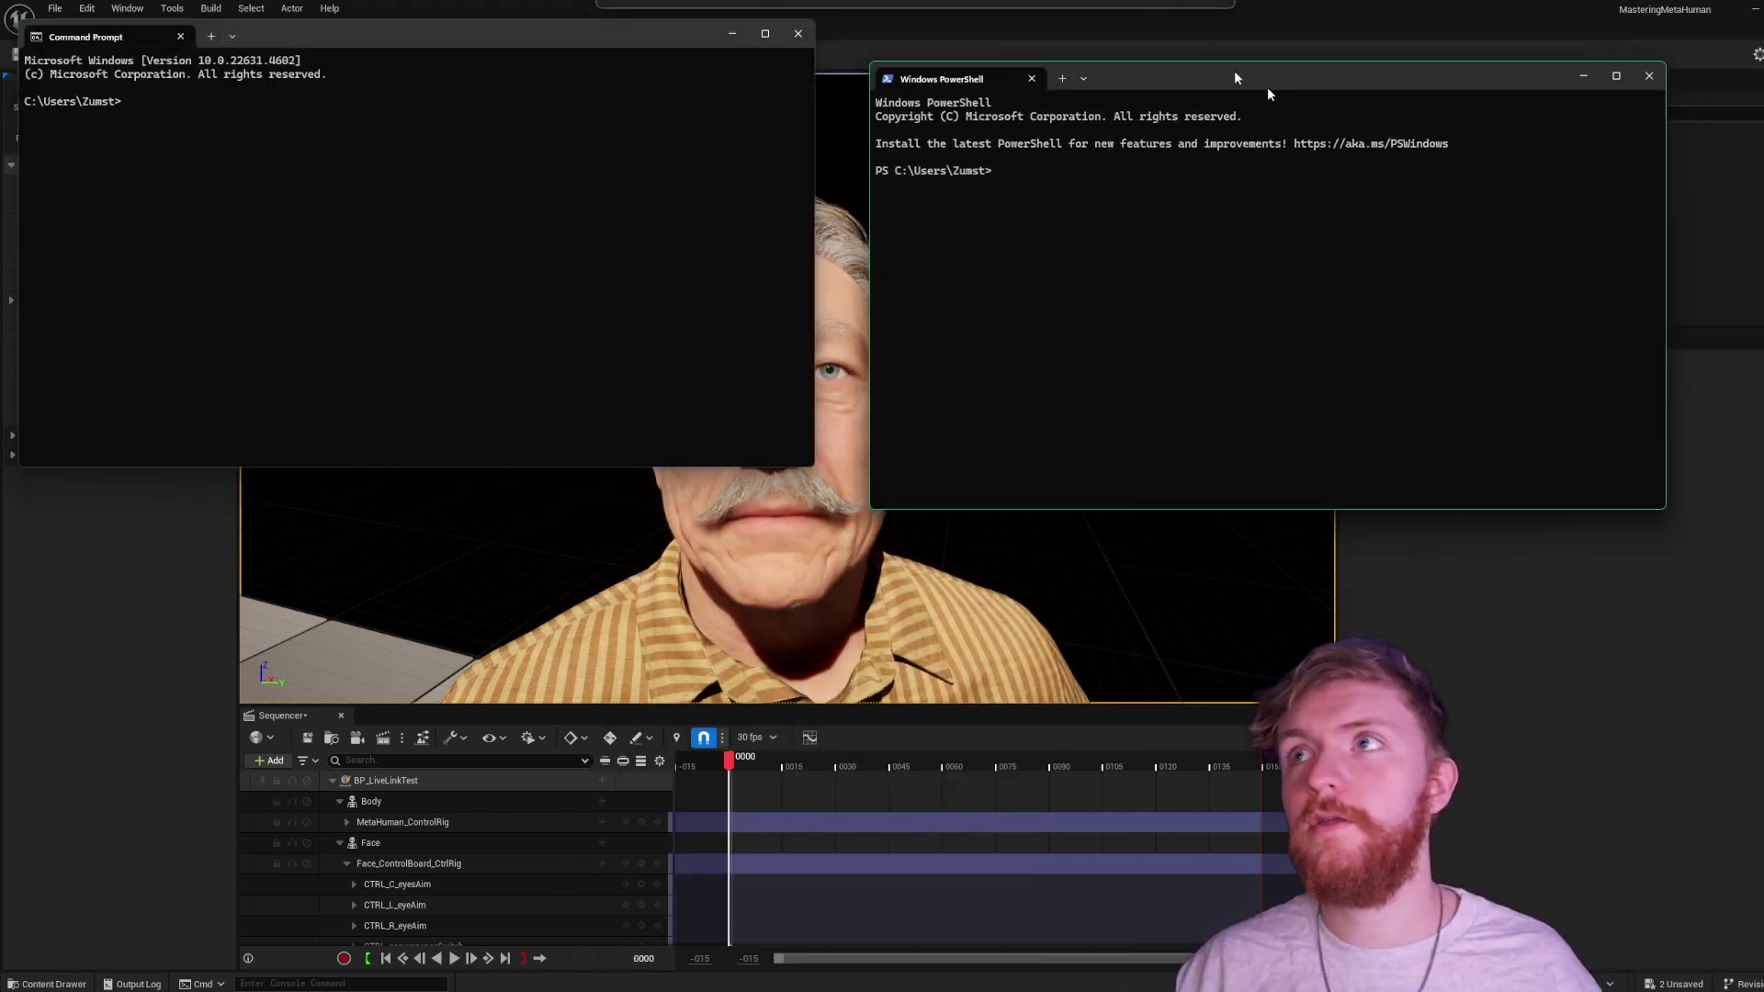
pyautogui.write('ipconfig')
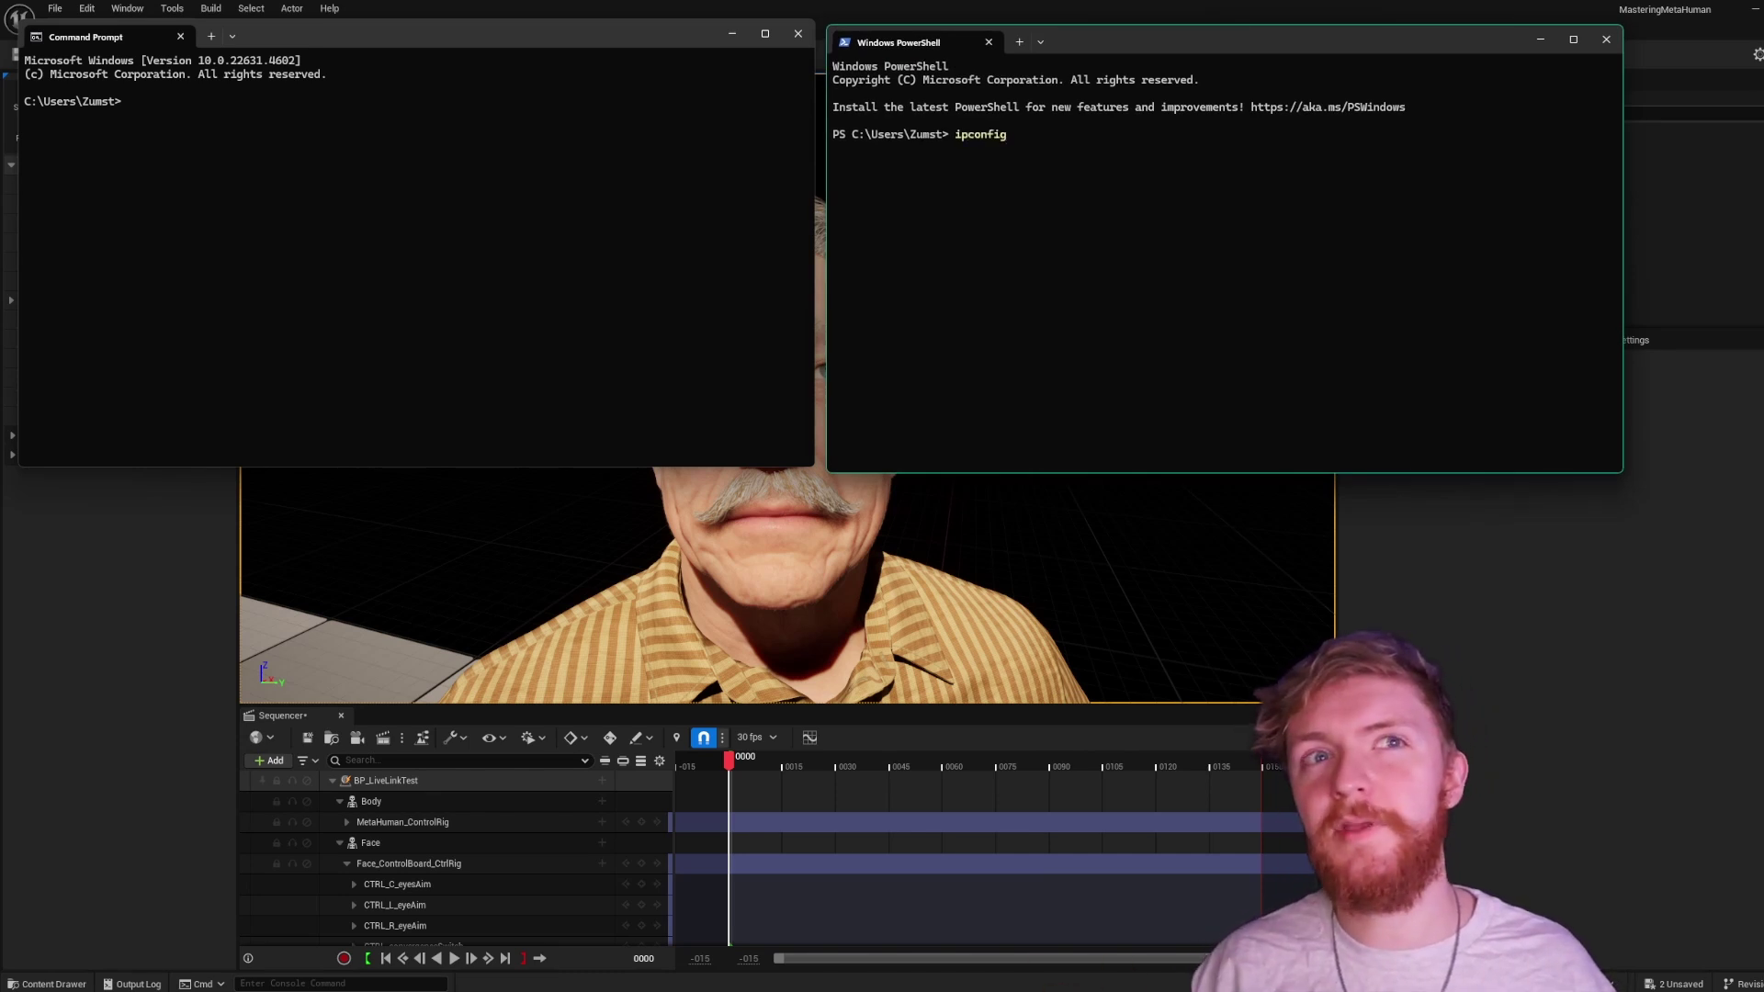
pyautogui.press('Return')
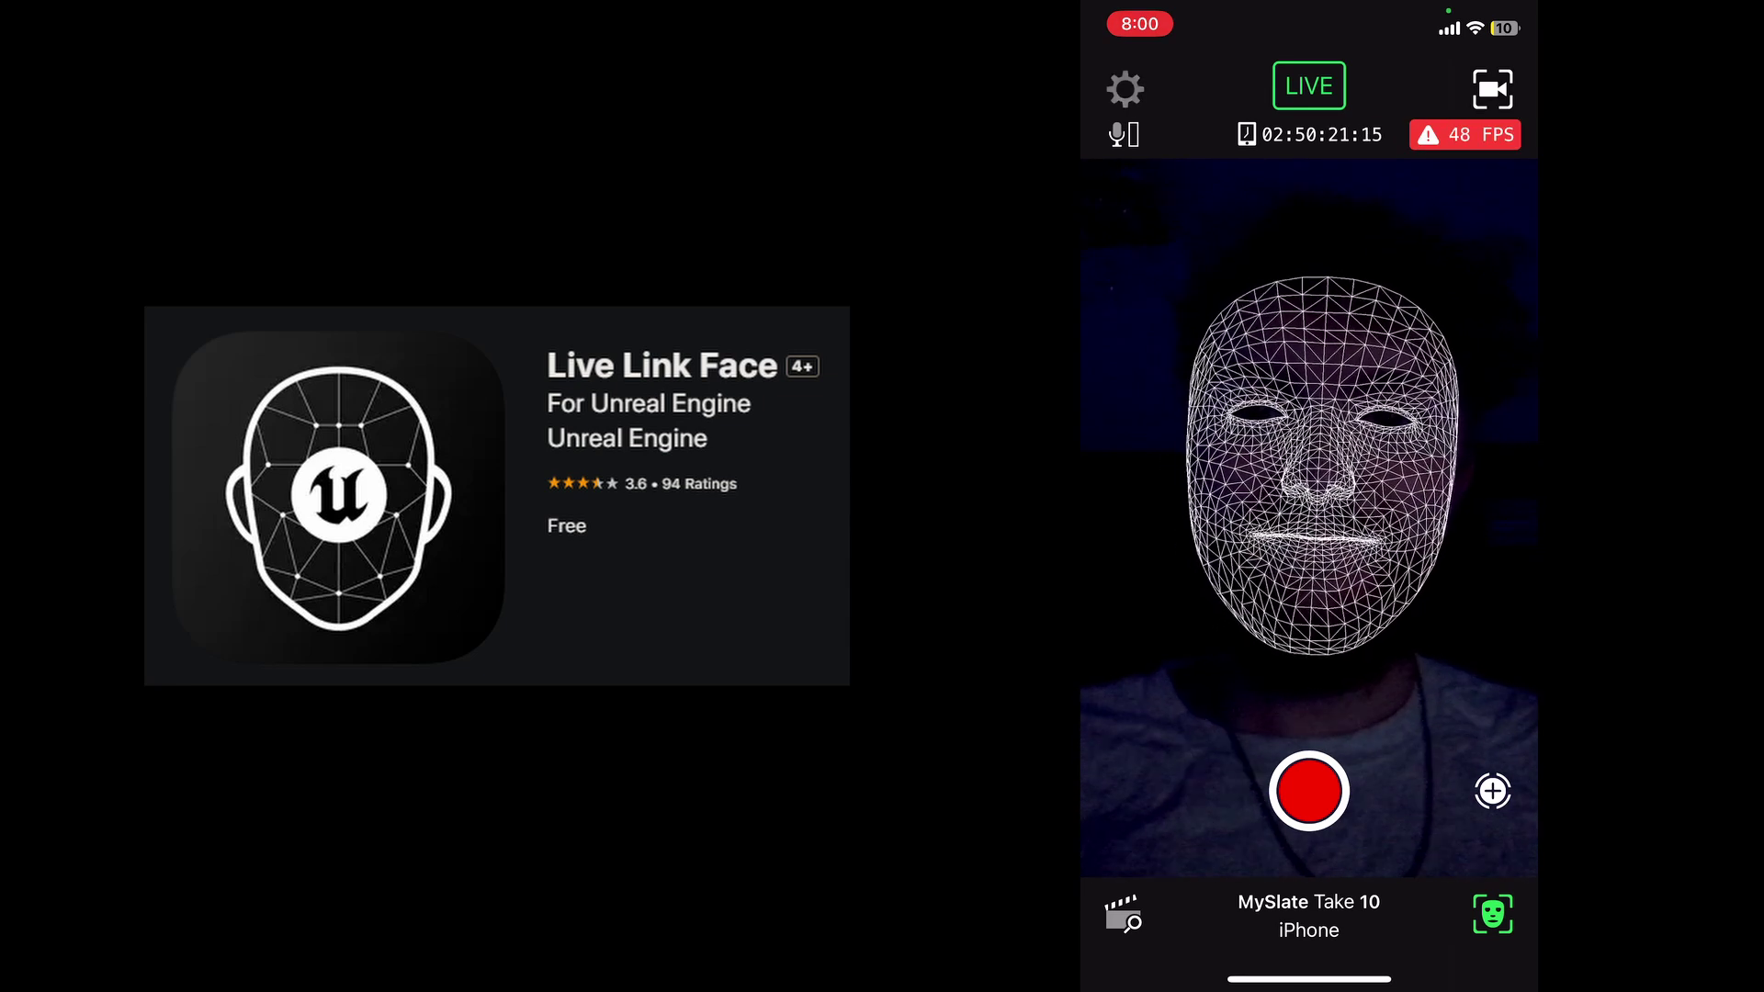
# Rename the Live Link Face subject to 'LiveLink' in the streaming settings
pyautogui.click(1124, 88)
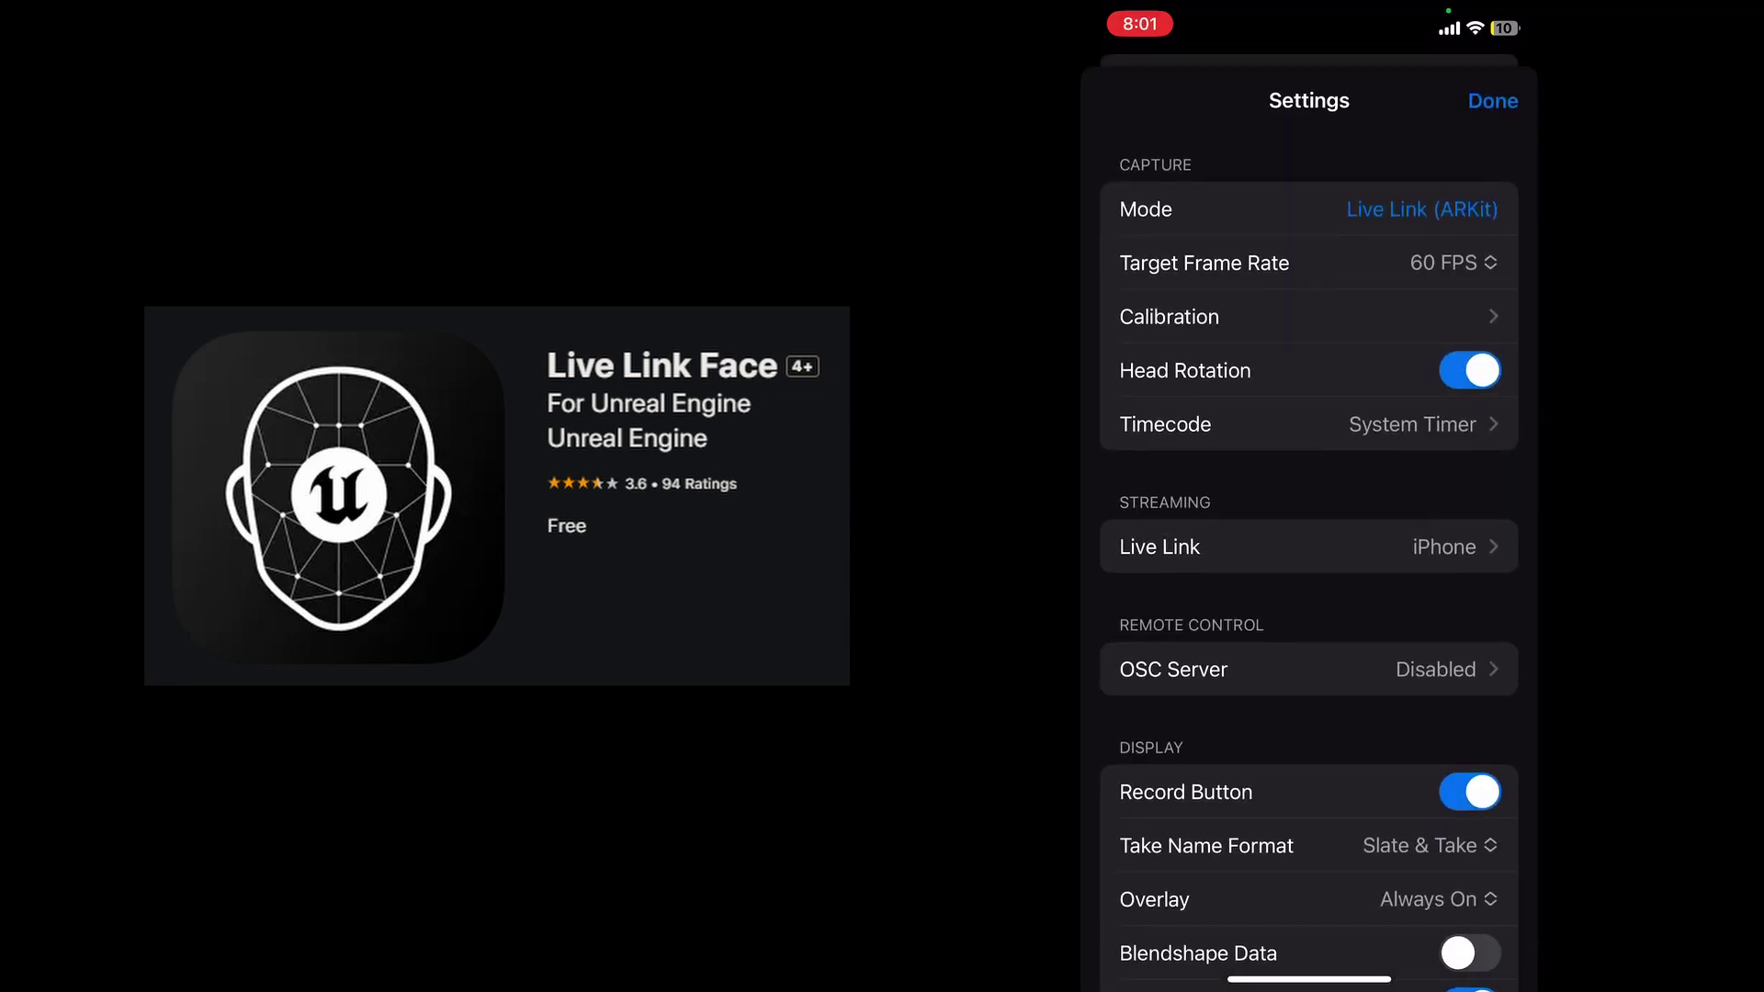
pyautogui.click(1287, 547)
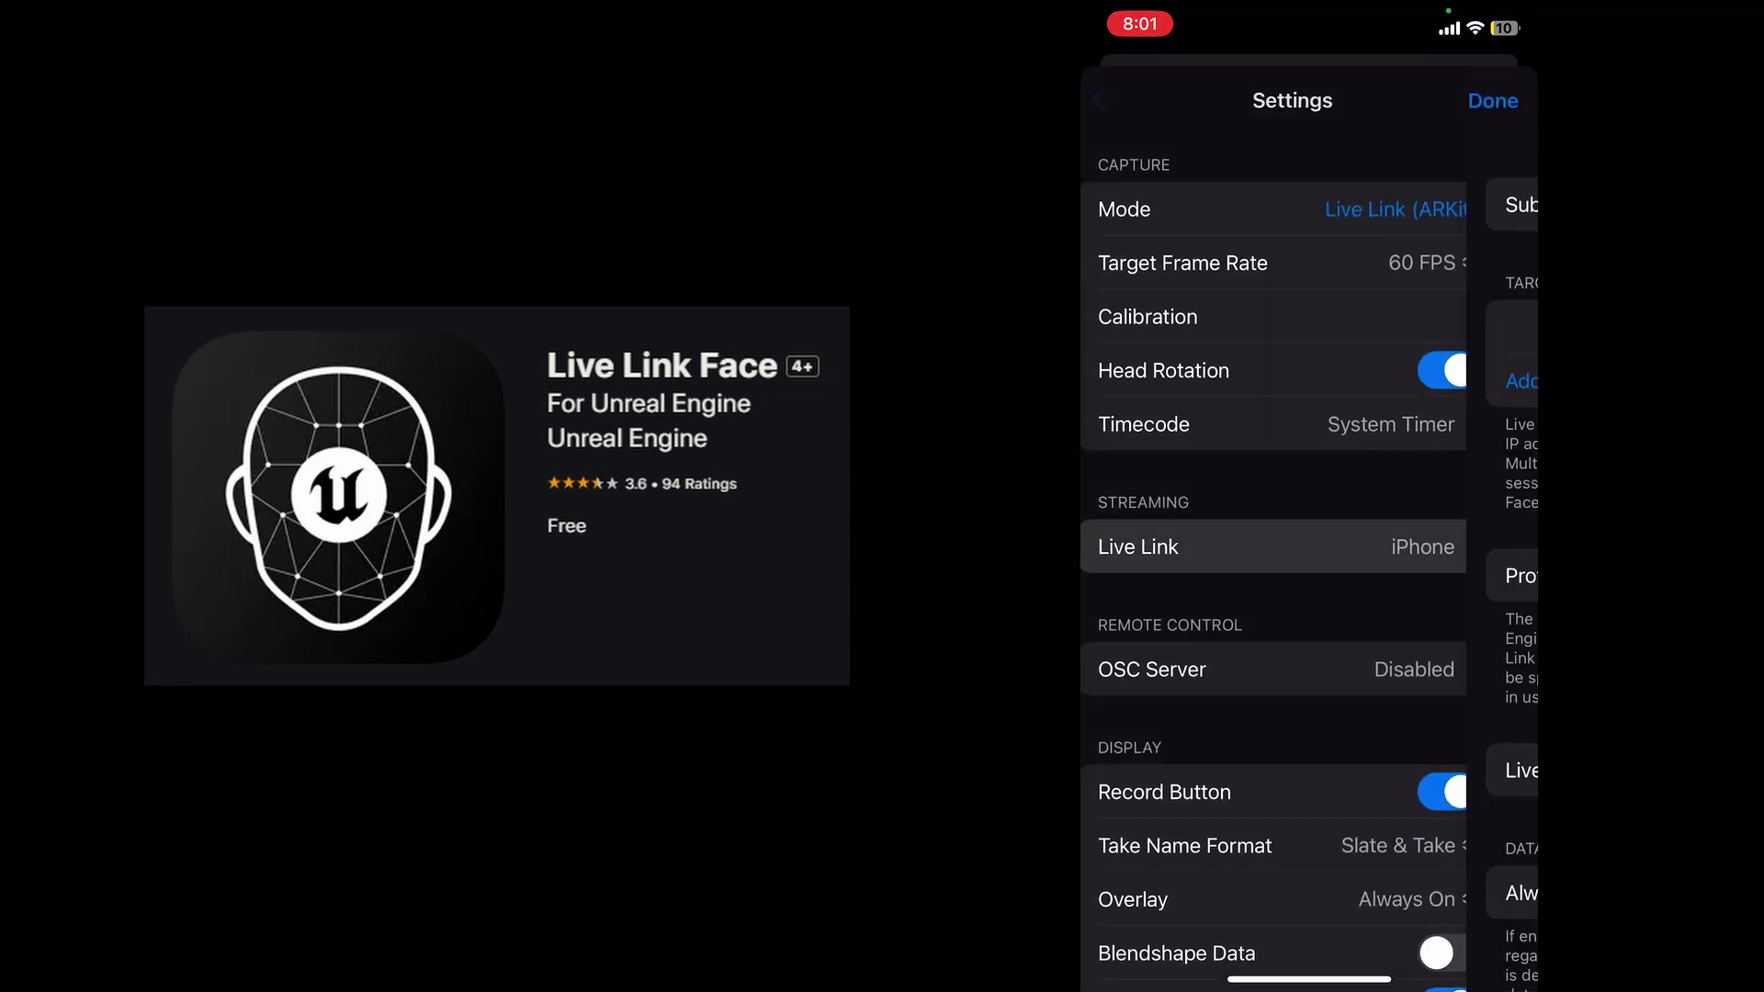
pyautogui.click(1309, 204)
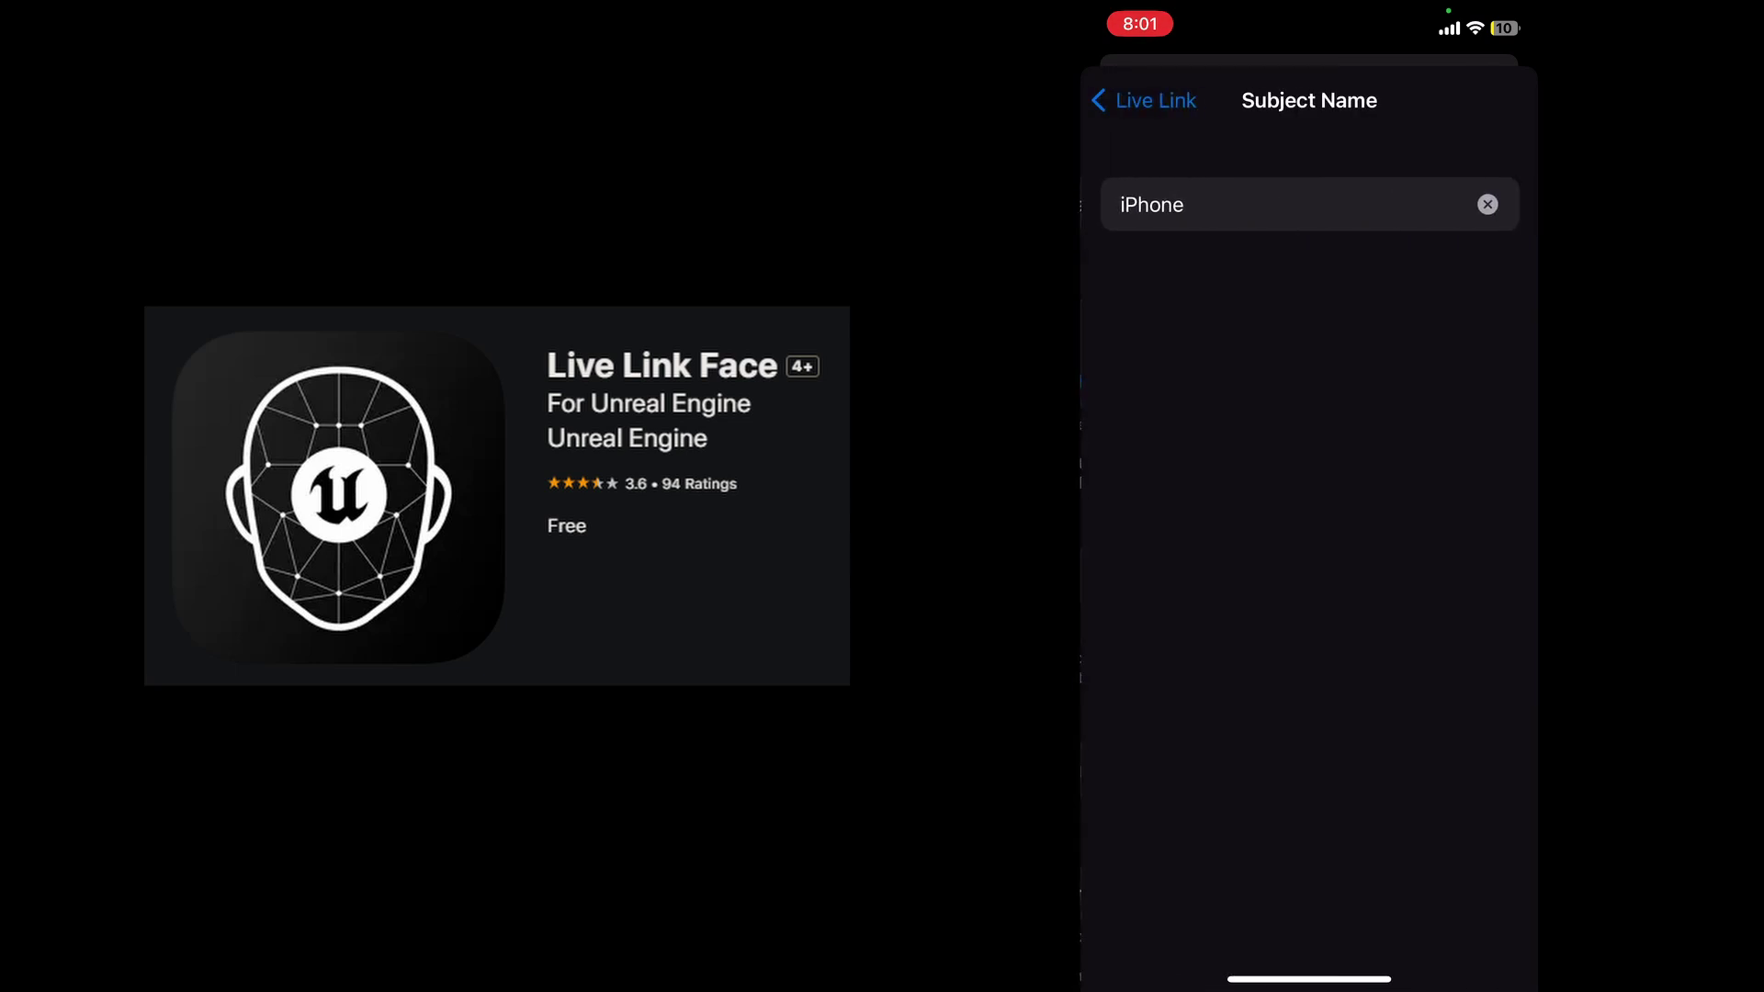
pyautogui.click(1487, 204)
pyautogui.write('LiveL')
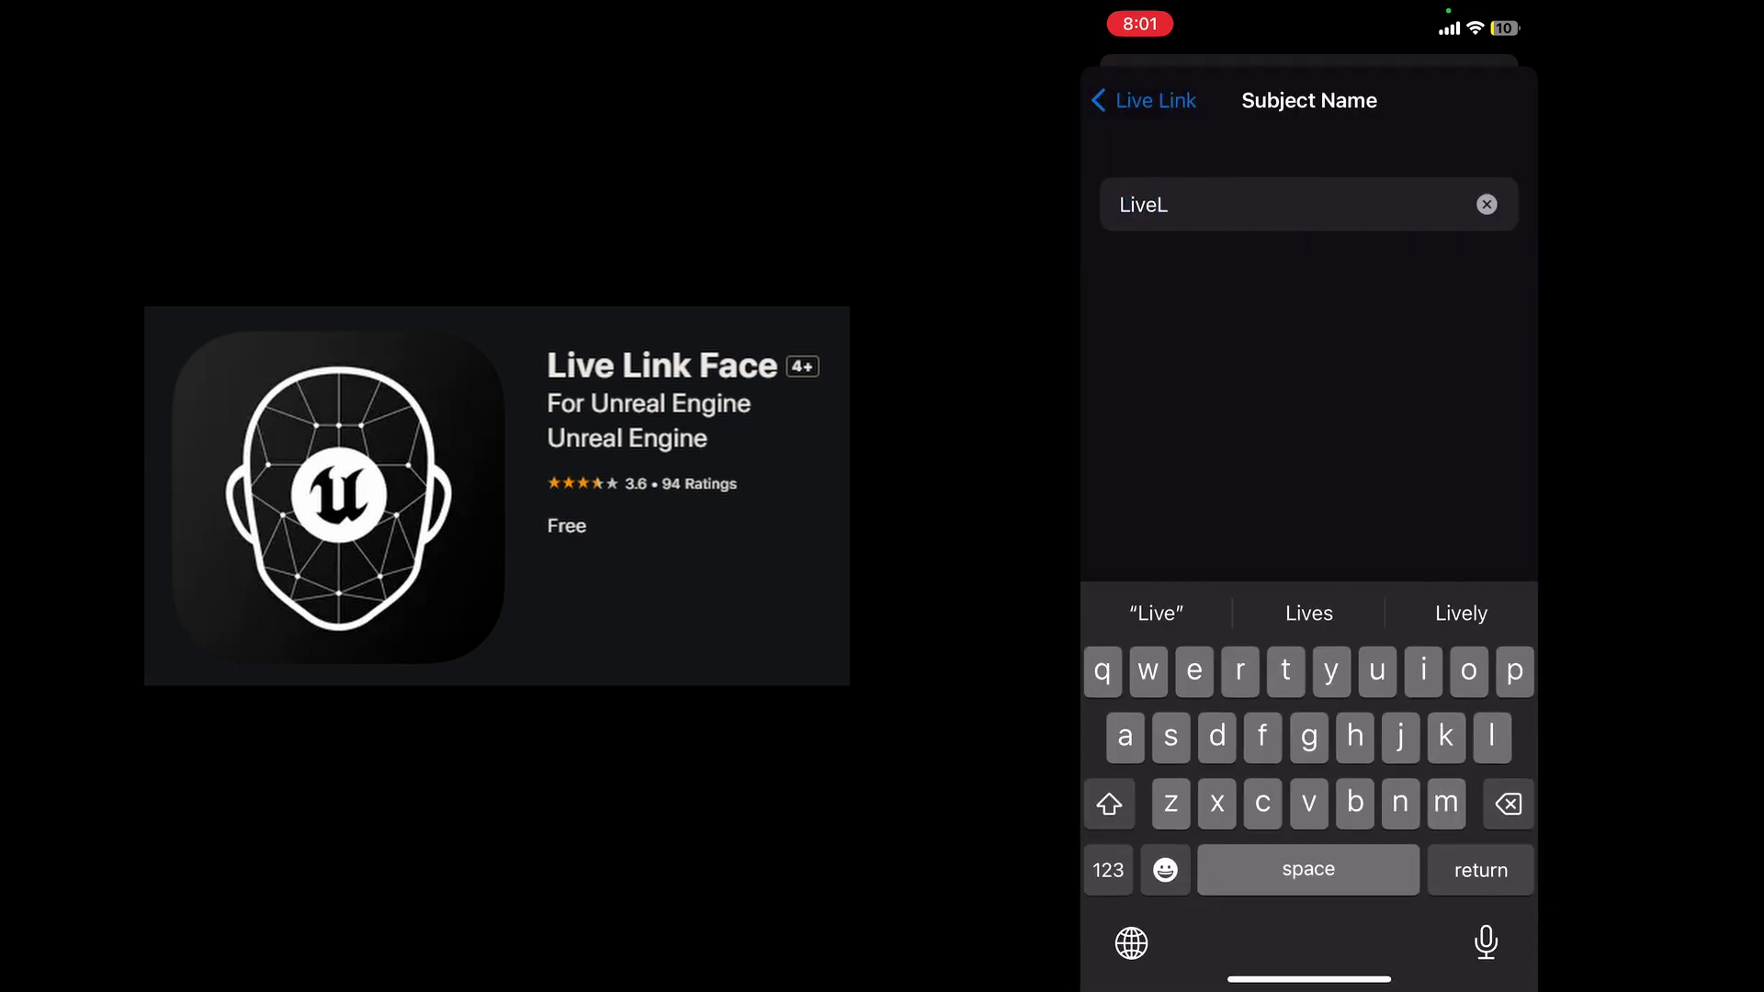
pyautogui.write('ink')
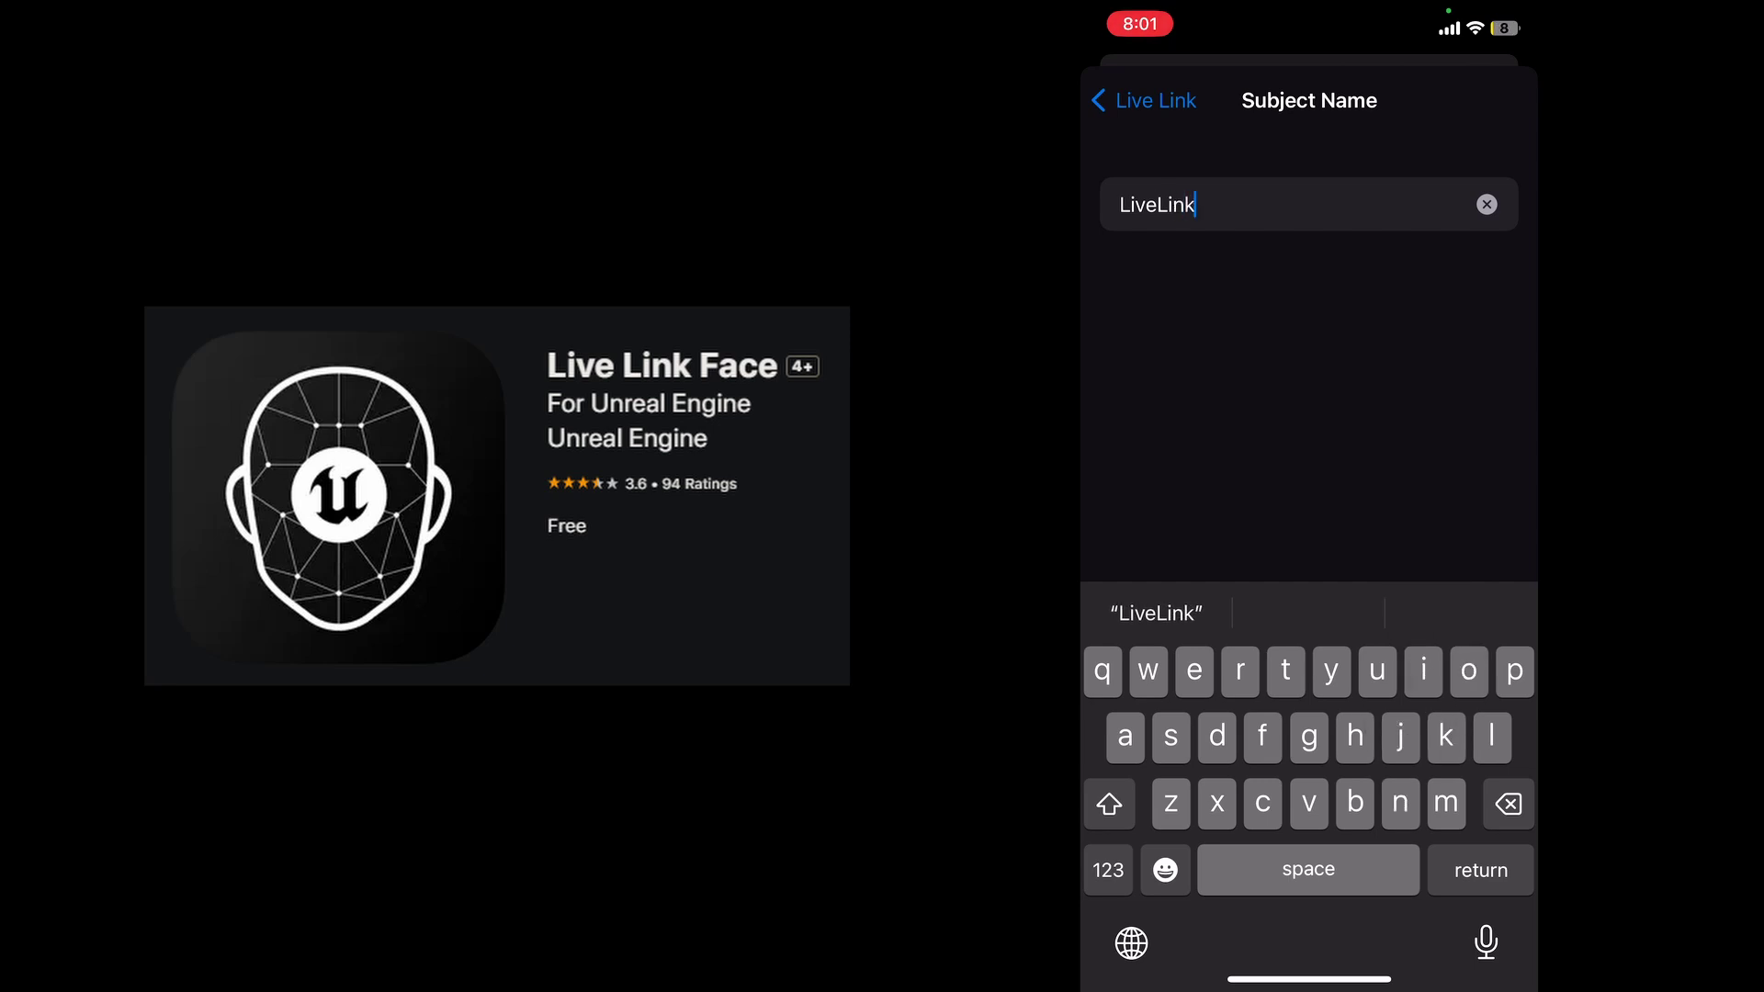
pyautogui.press('Return')
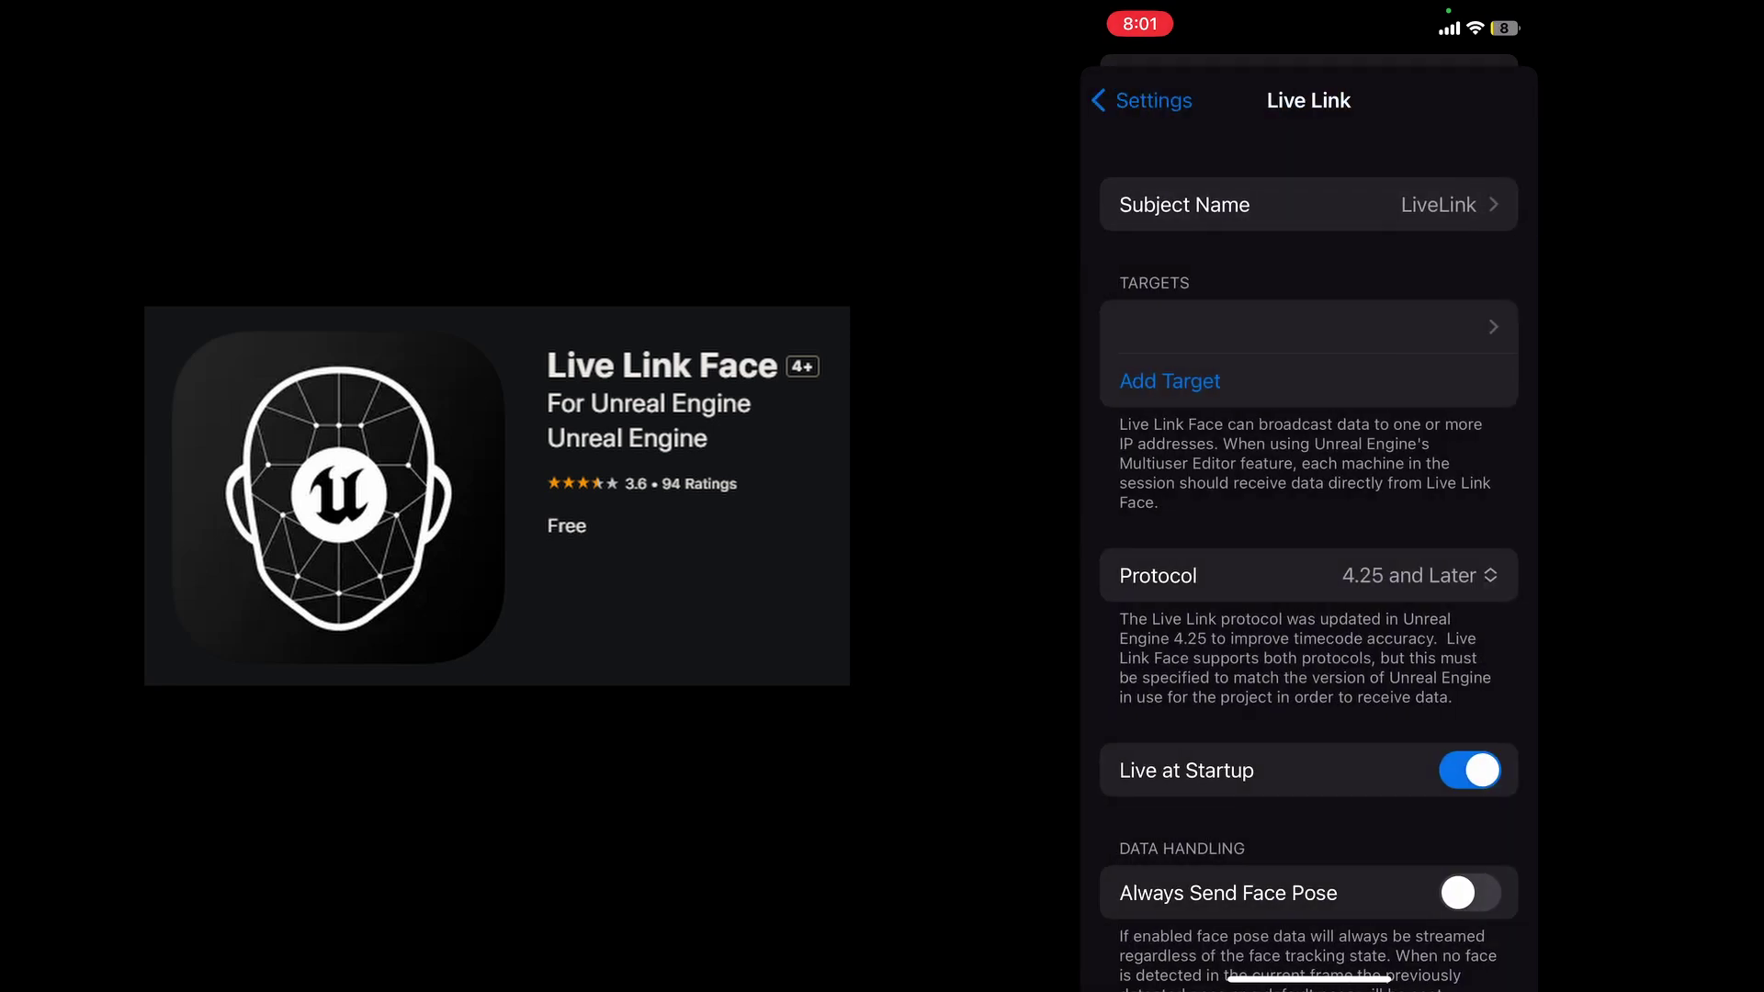
# Add 192.168.0.000 as a new Live Link streaming target
pyautogui.click(1170, 381)
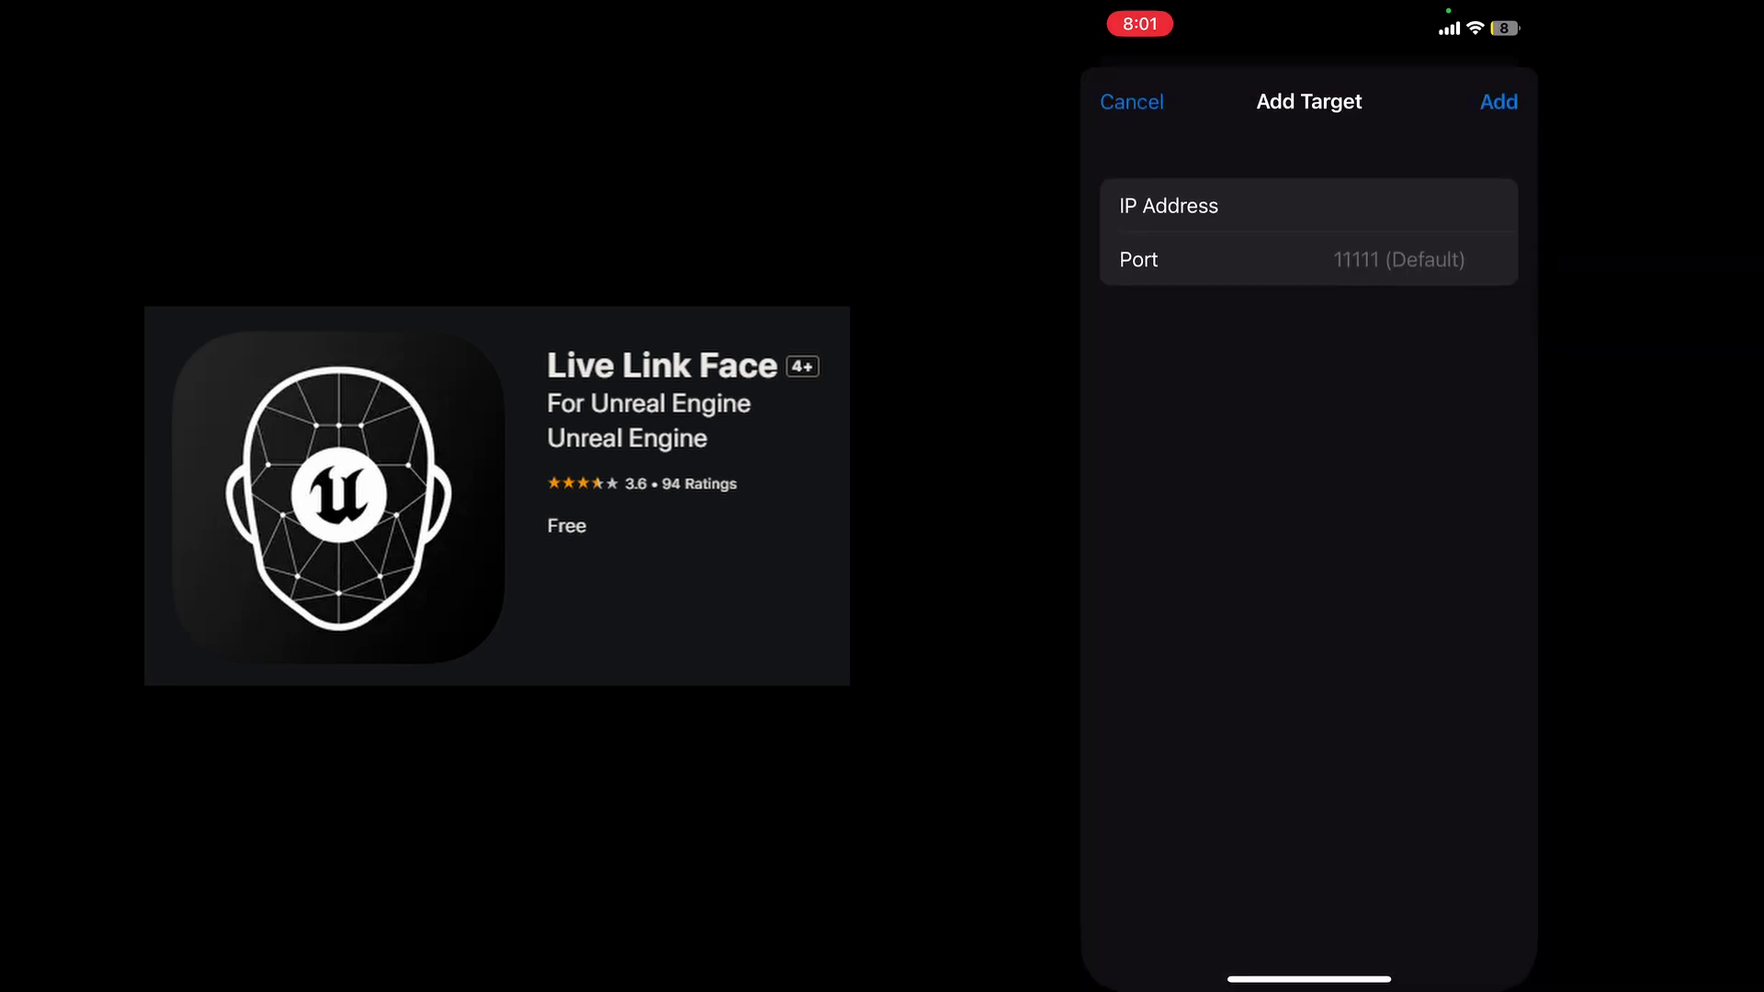
pyautogui.click(1304, 204)
pyautogui.write('1')
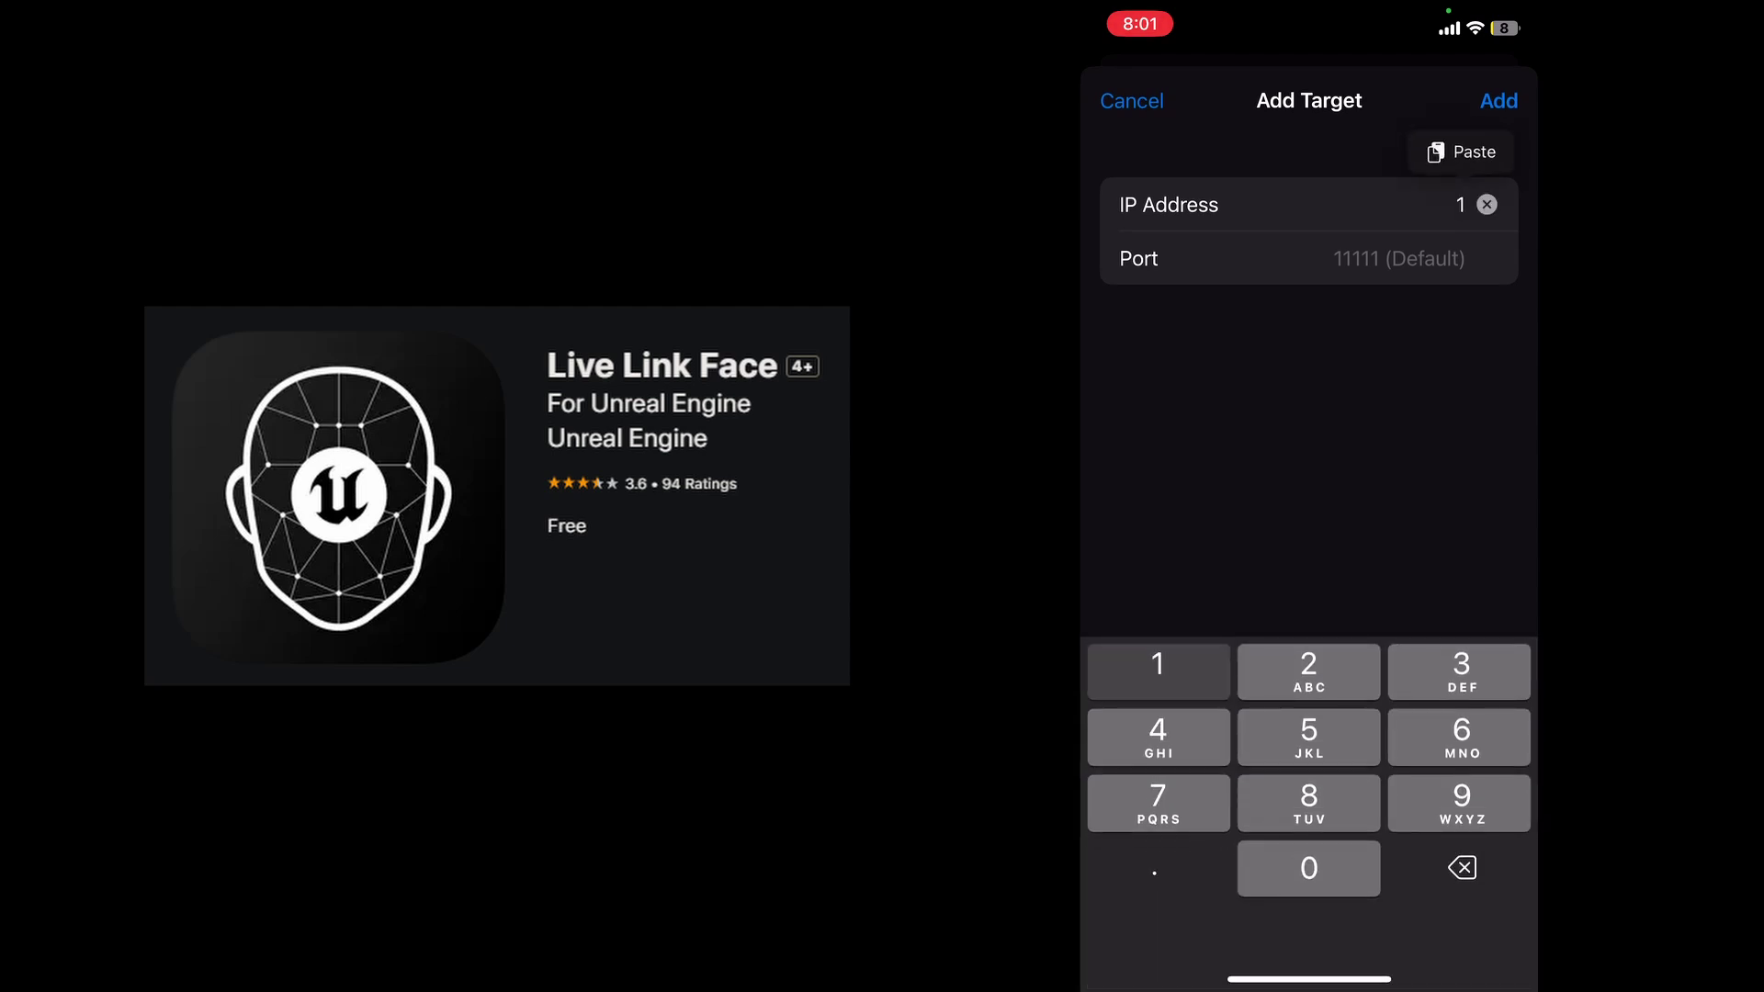
pyautogui.write('92.168.0')
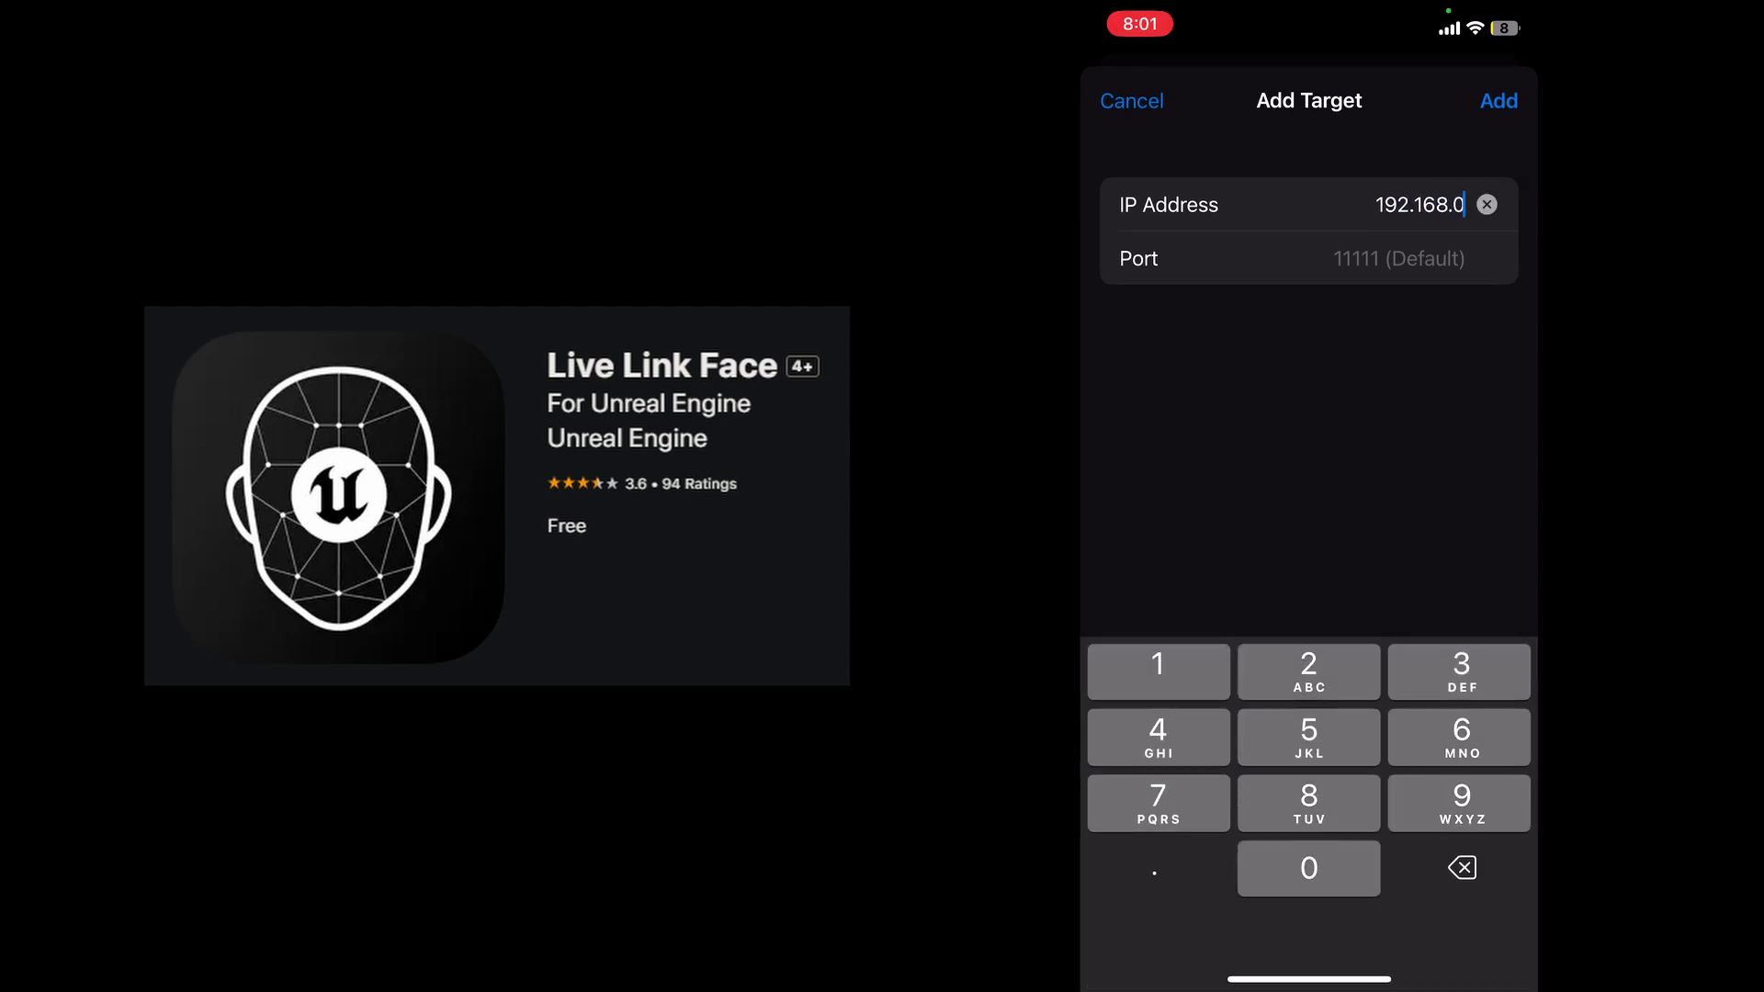
pyautogui.write('.000')
pyautogui.click(1499, 100)
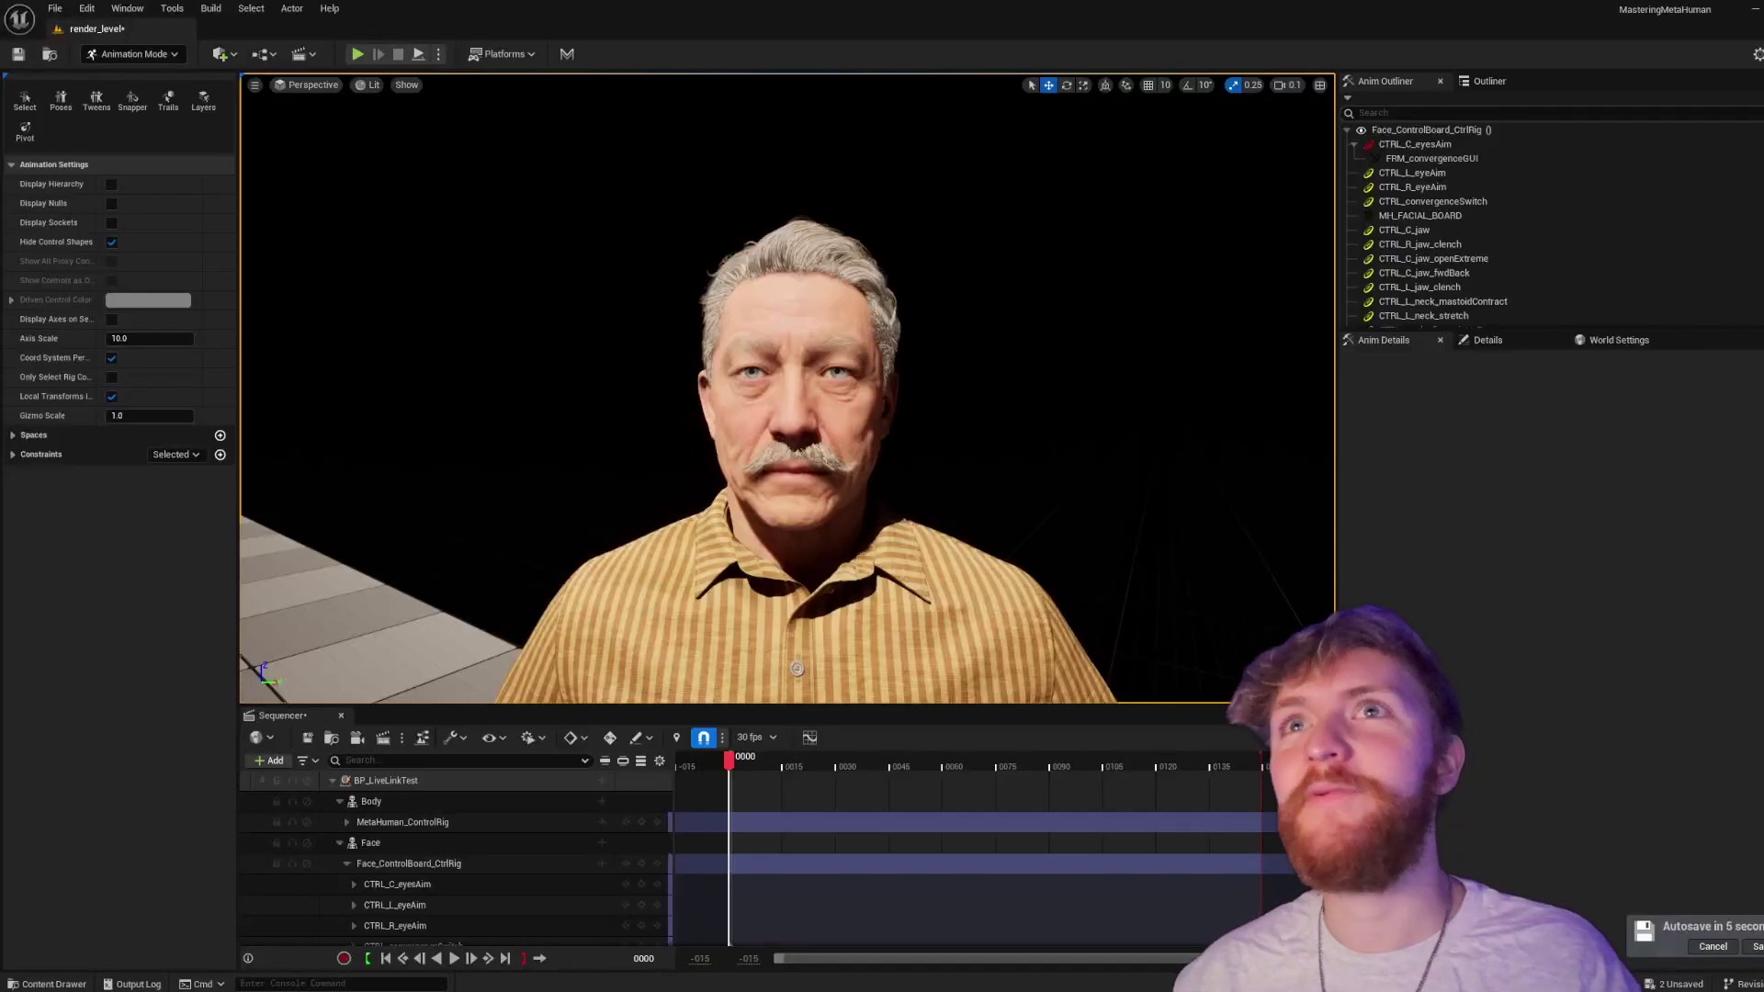
pyautogui.click(126, 10)
pyautogui.moveTo(188, 185)
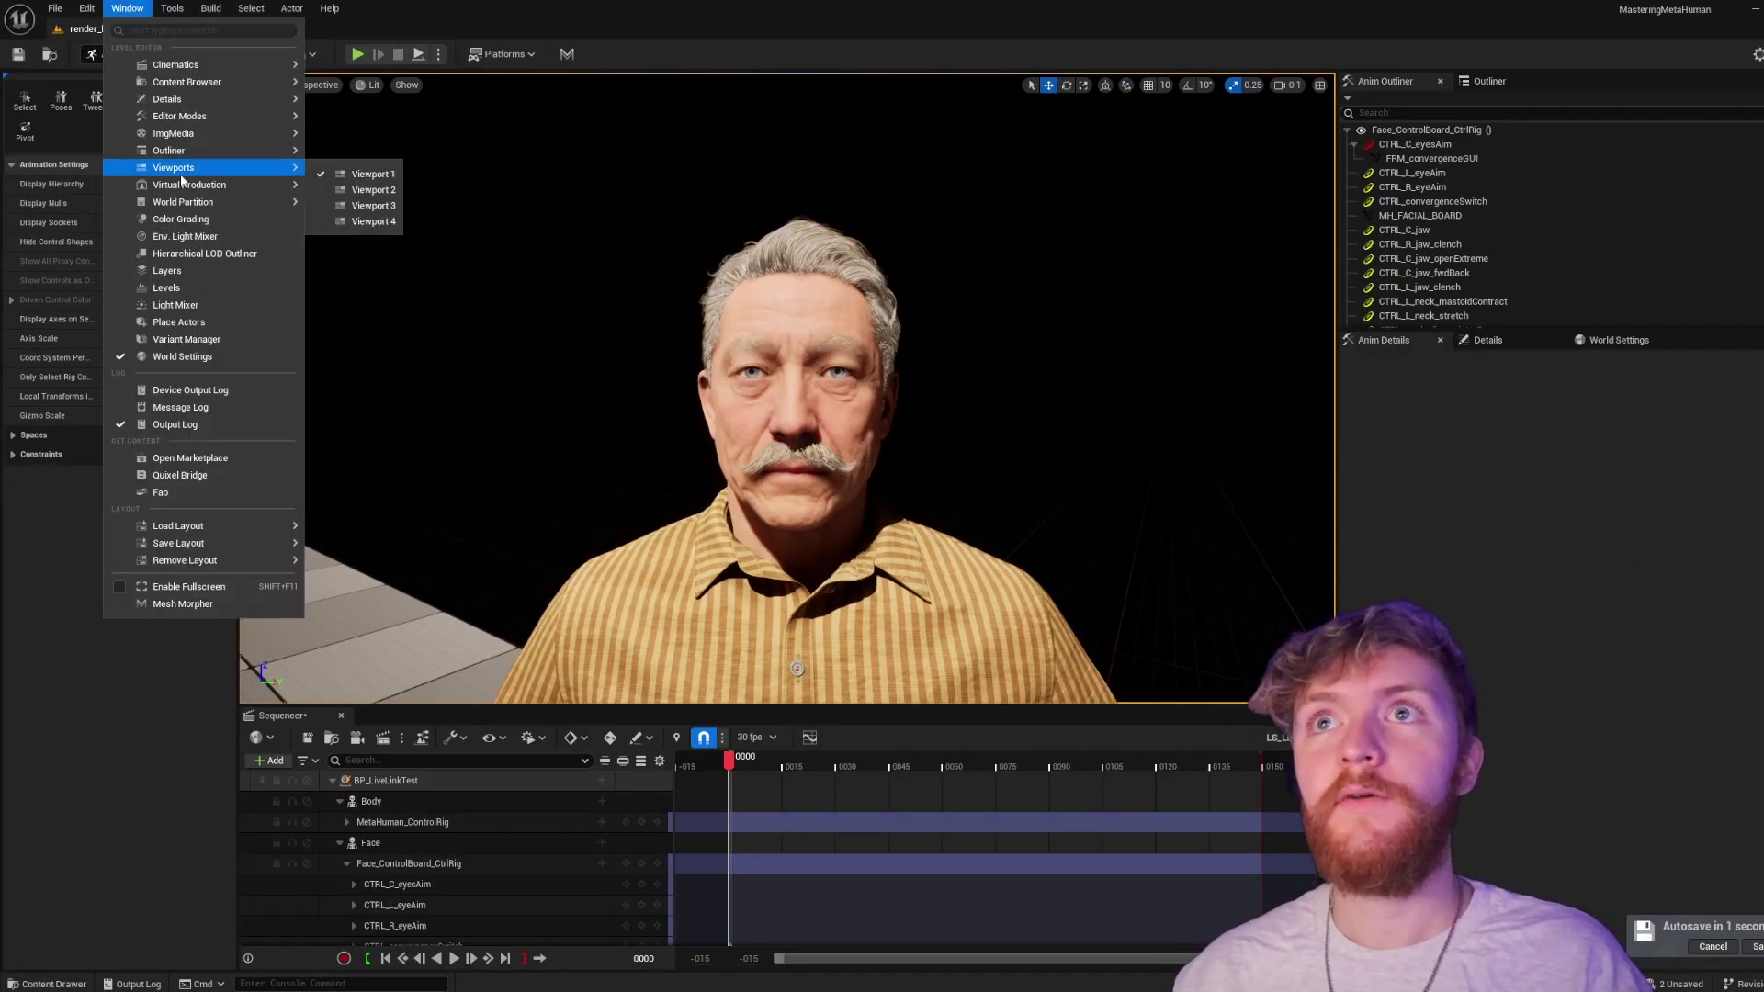
pyautogui.click(373, 191)
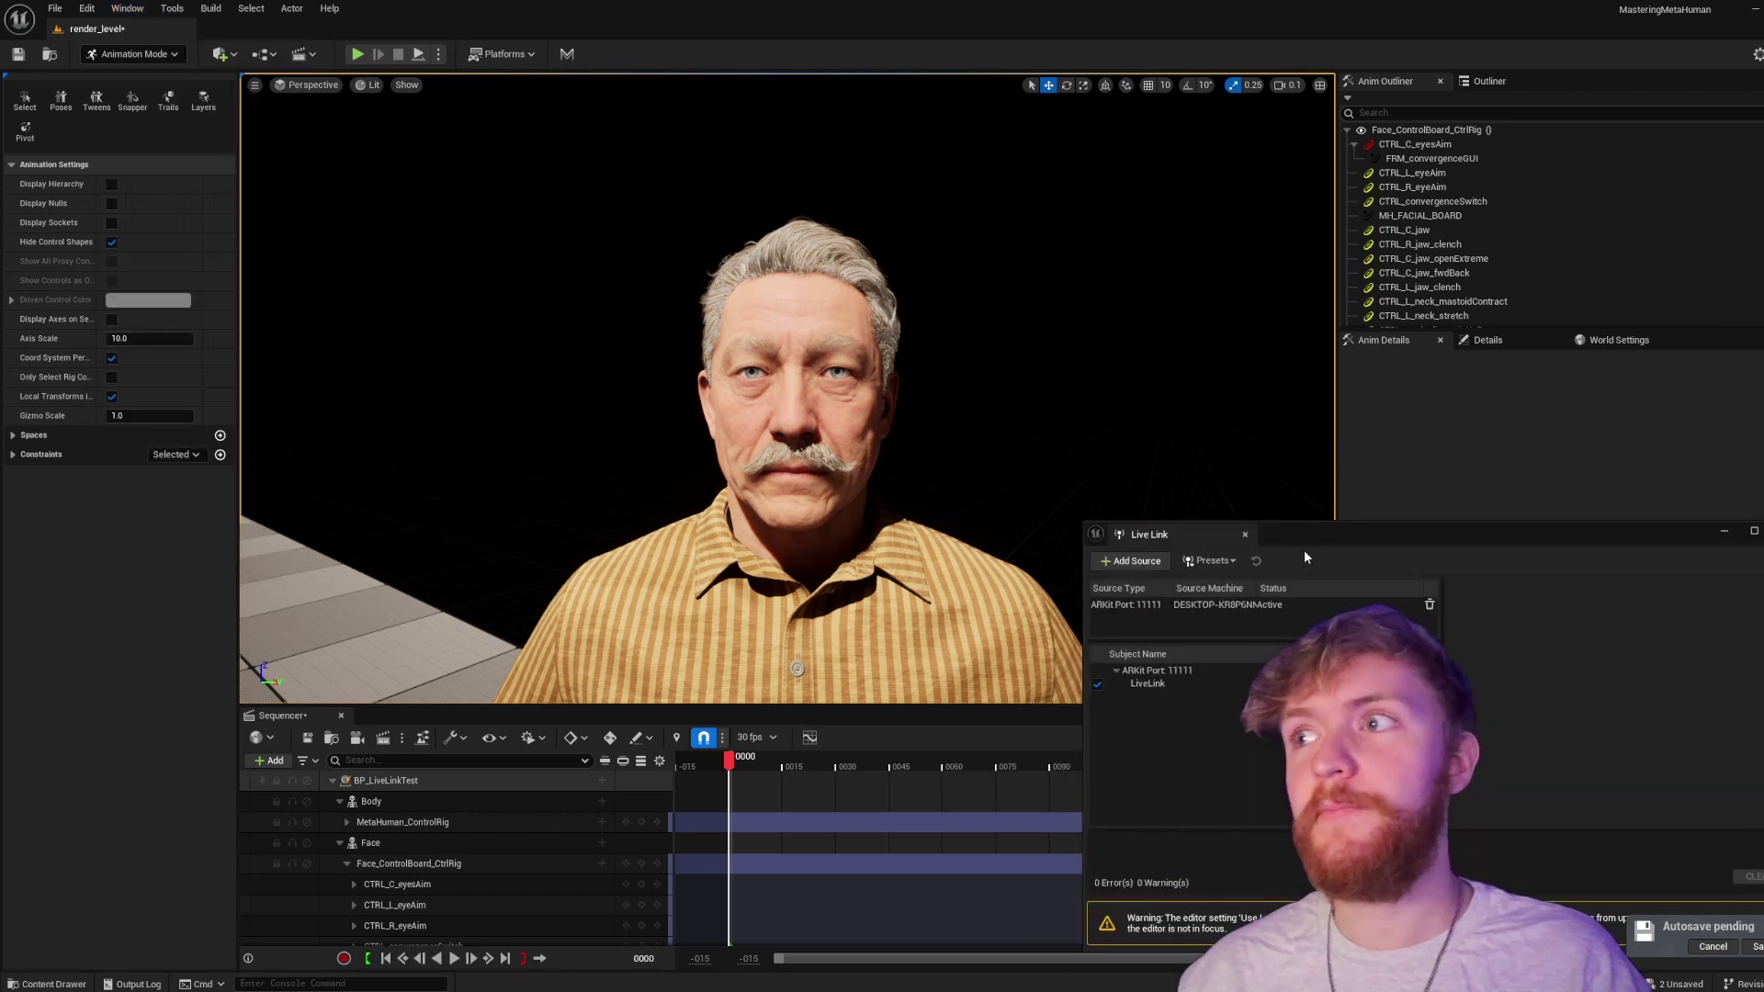
pyautogui.moveTo(1301, 539); pyautogui.dragTo(1070, 346)
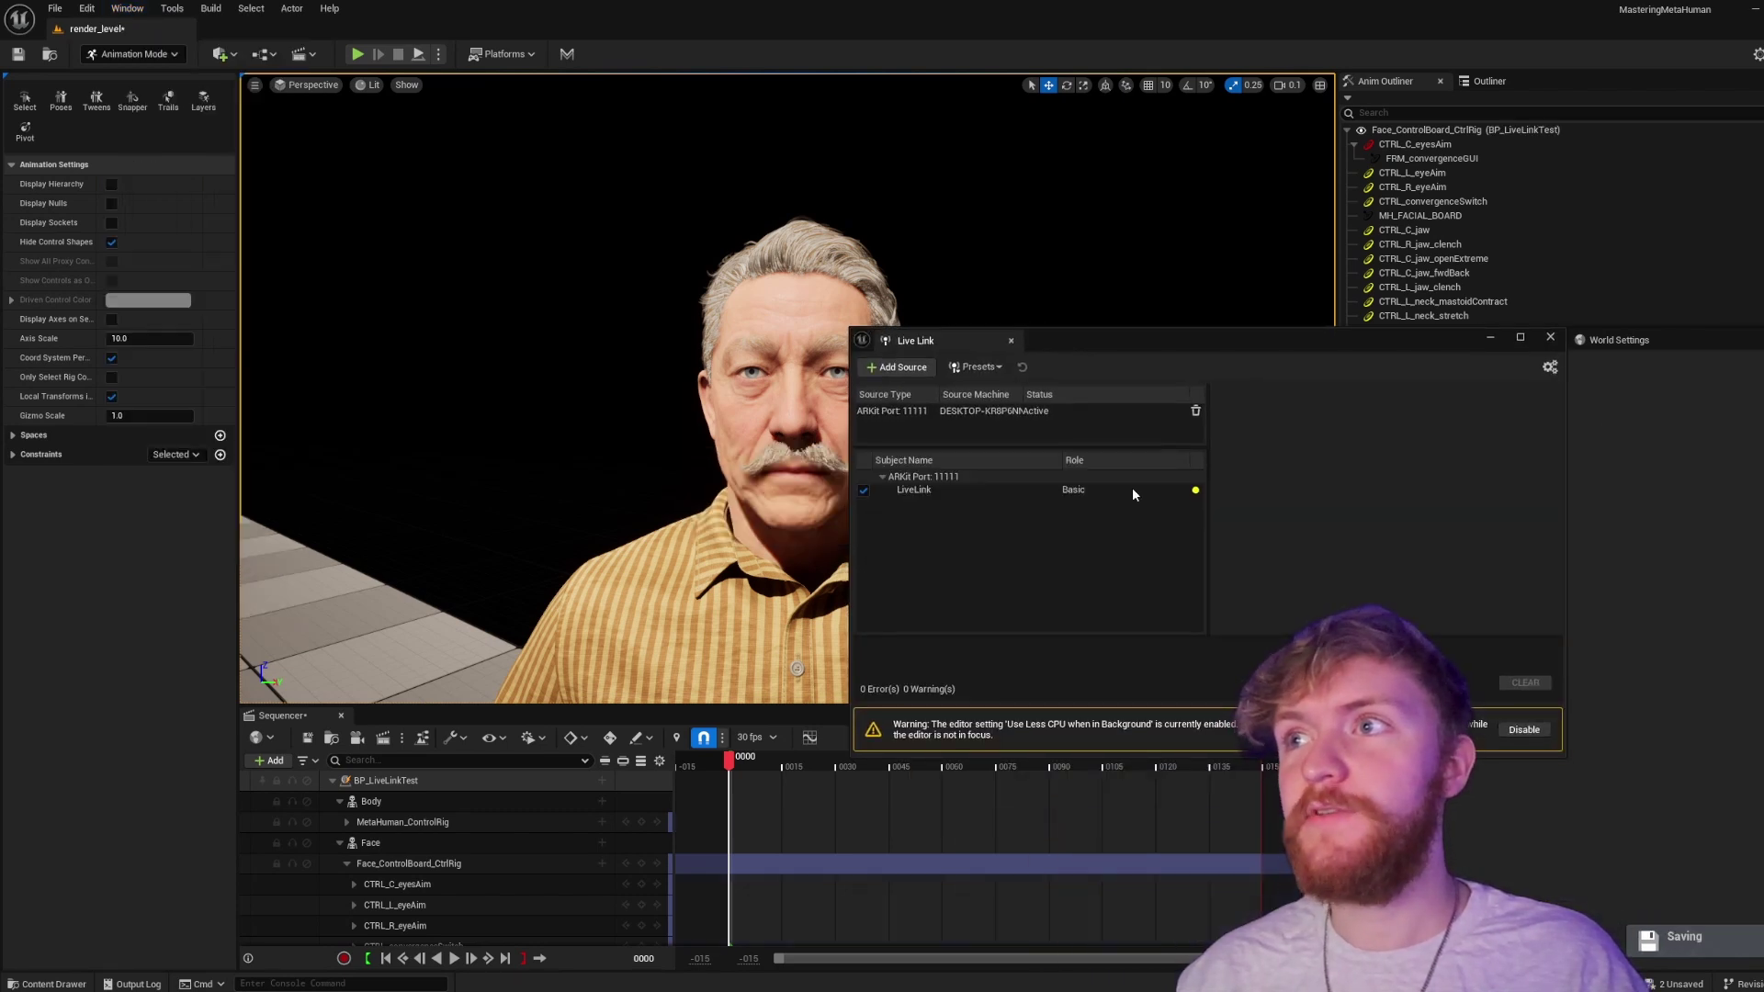
pyautogui.click(952, 494)
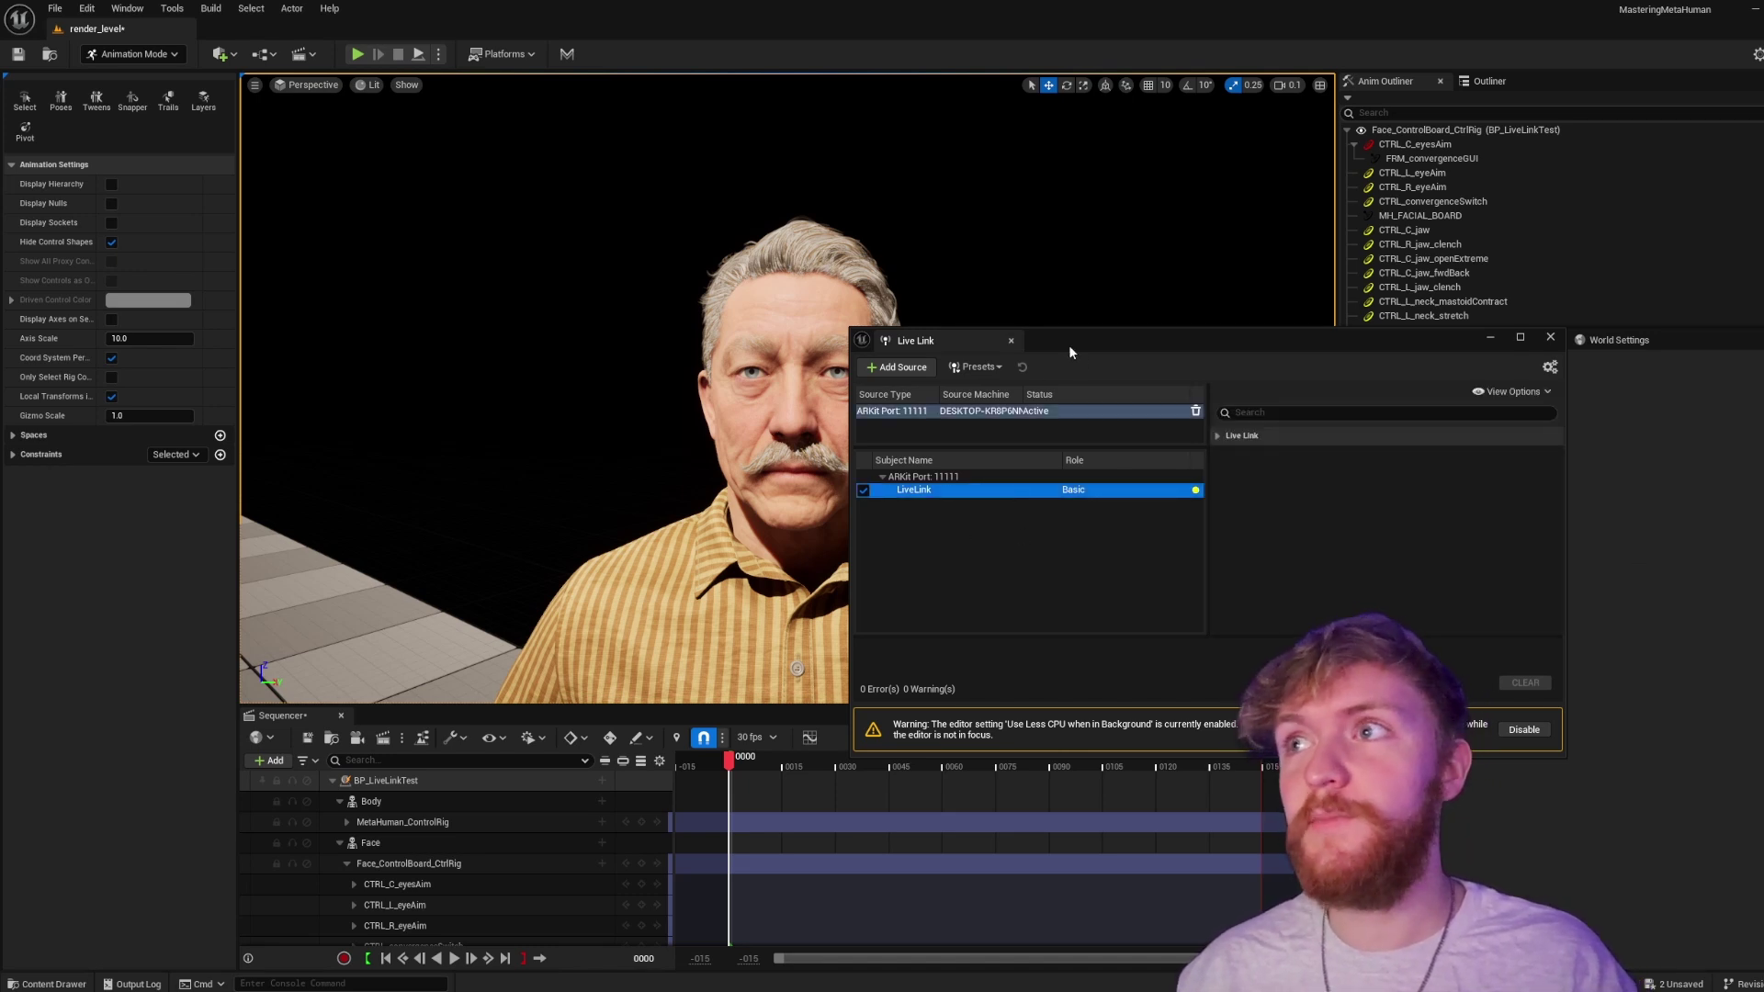
pyautogui.moveTo(1067, 345); pyautogui.dragTo(1021, 402)
pyautogui.click(1450, 398)
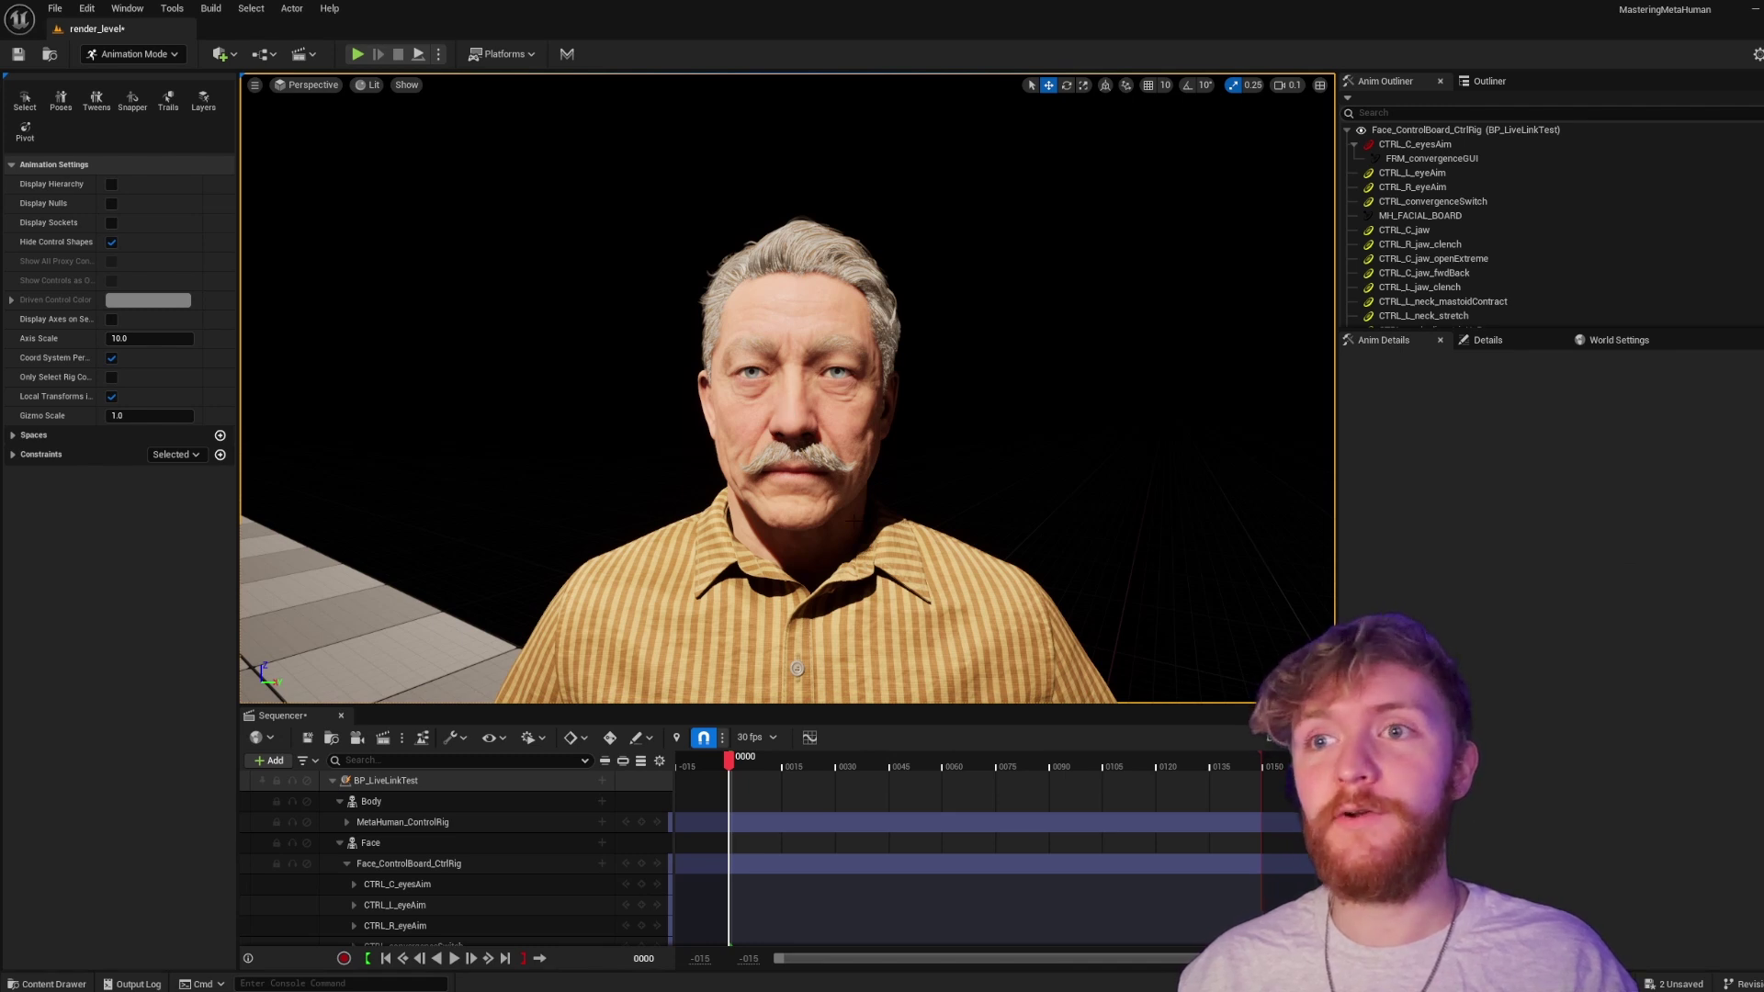
# Set BP_LiveLinkTest's ARKit Face Subj to LiveLink and enable Use ARKit Face
pyautogui.click(428, 781)
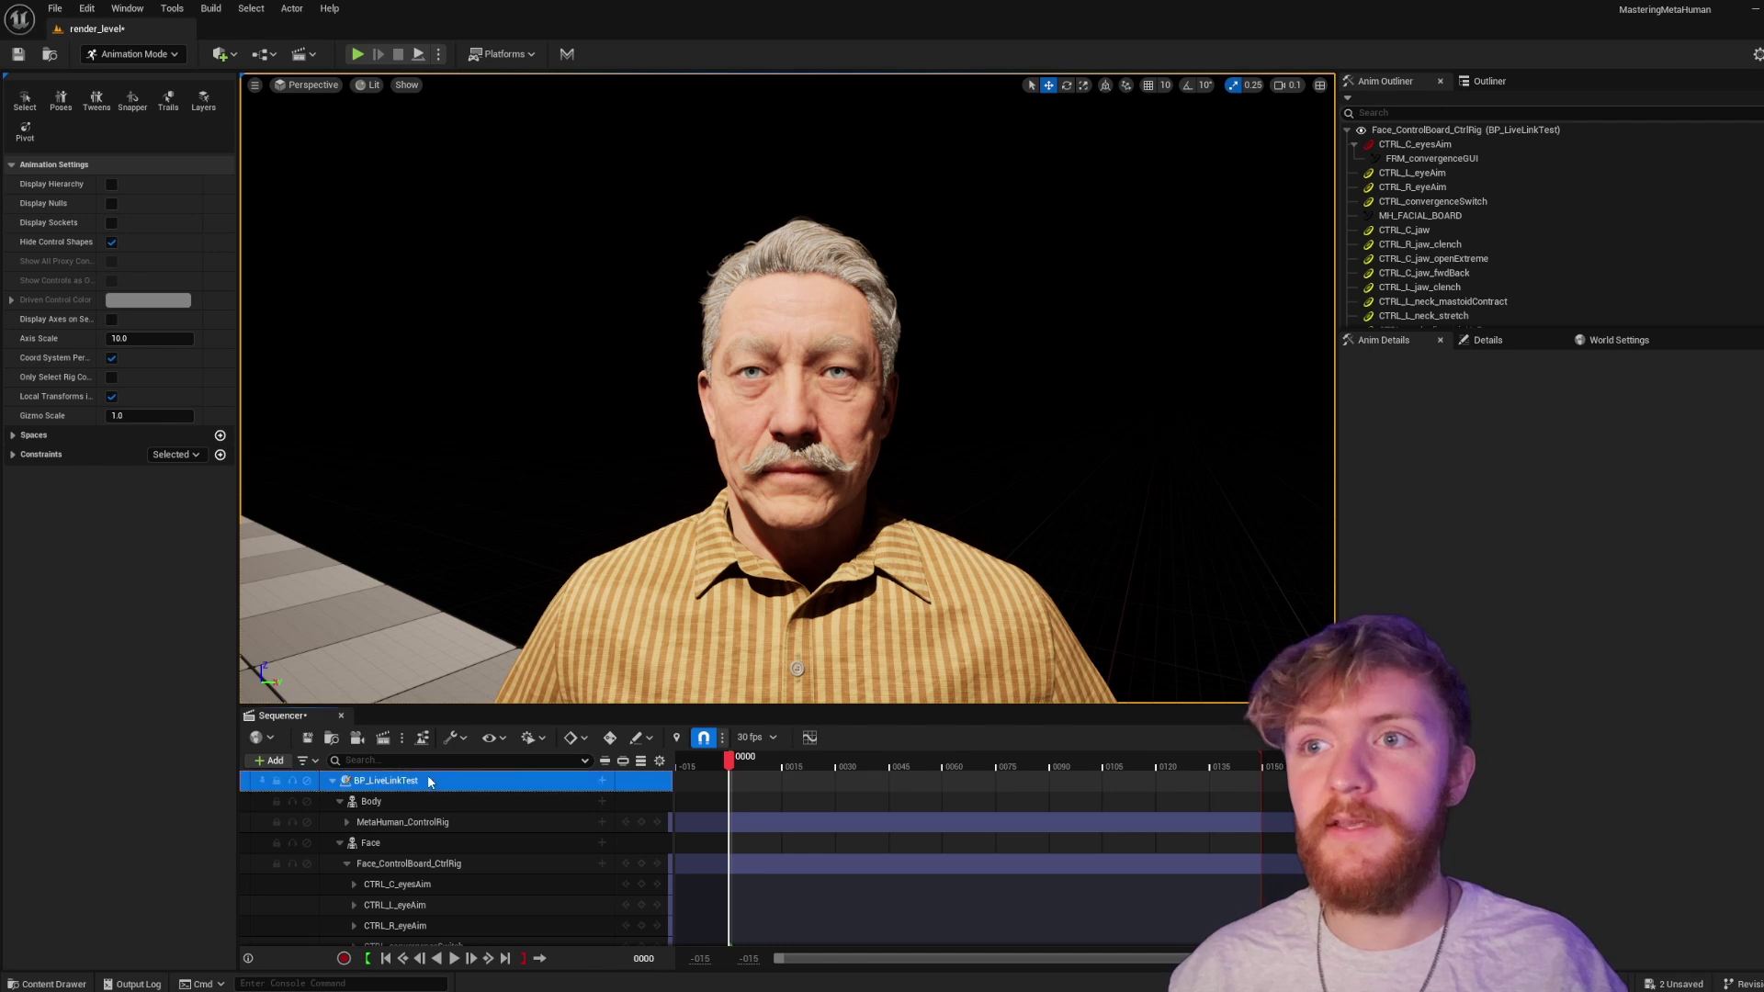
pyautogui.click(1488, 340)
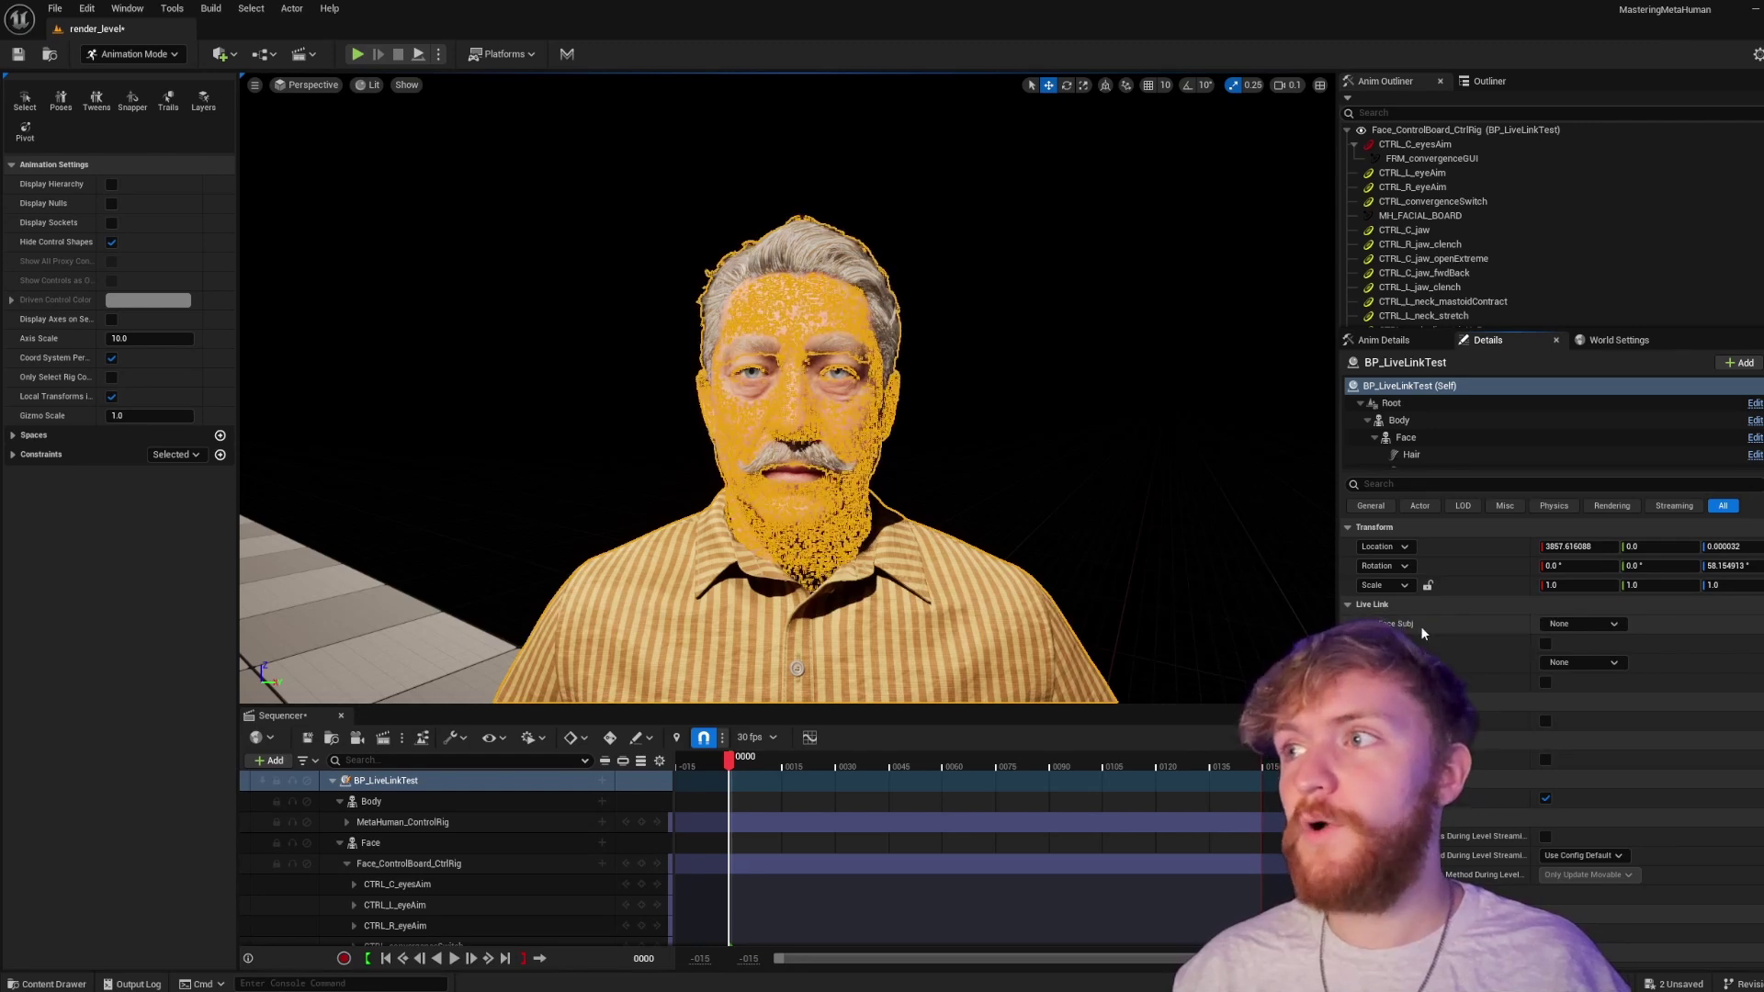
pyautogui.click(1606, 623)
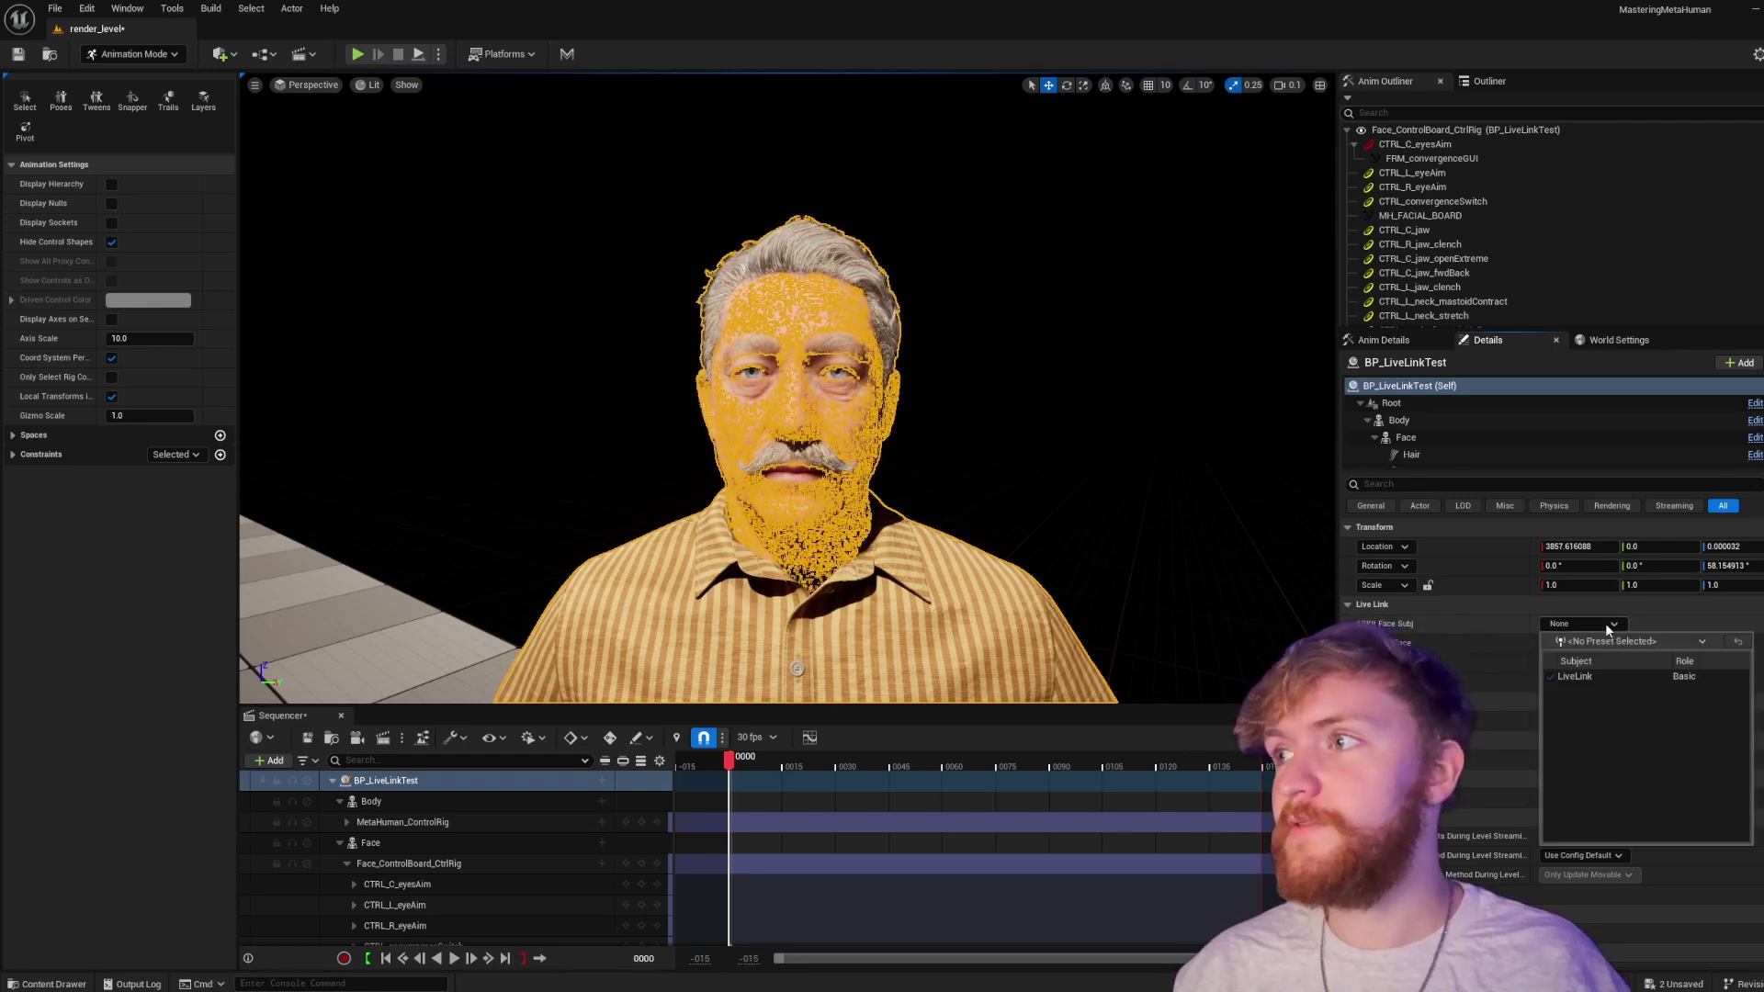
pyautogui.click(1584, 676)
pyautogui.click(1546, 644)
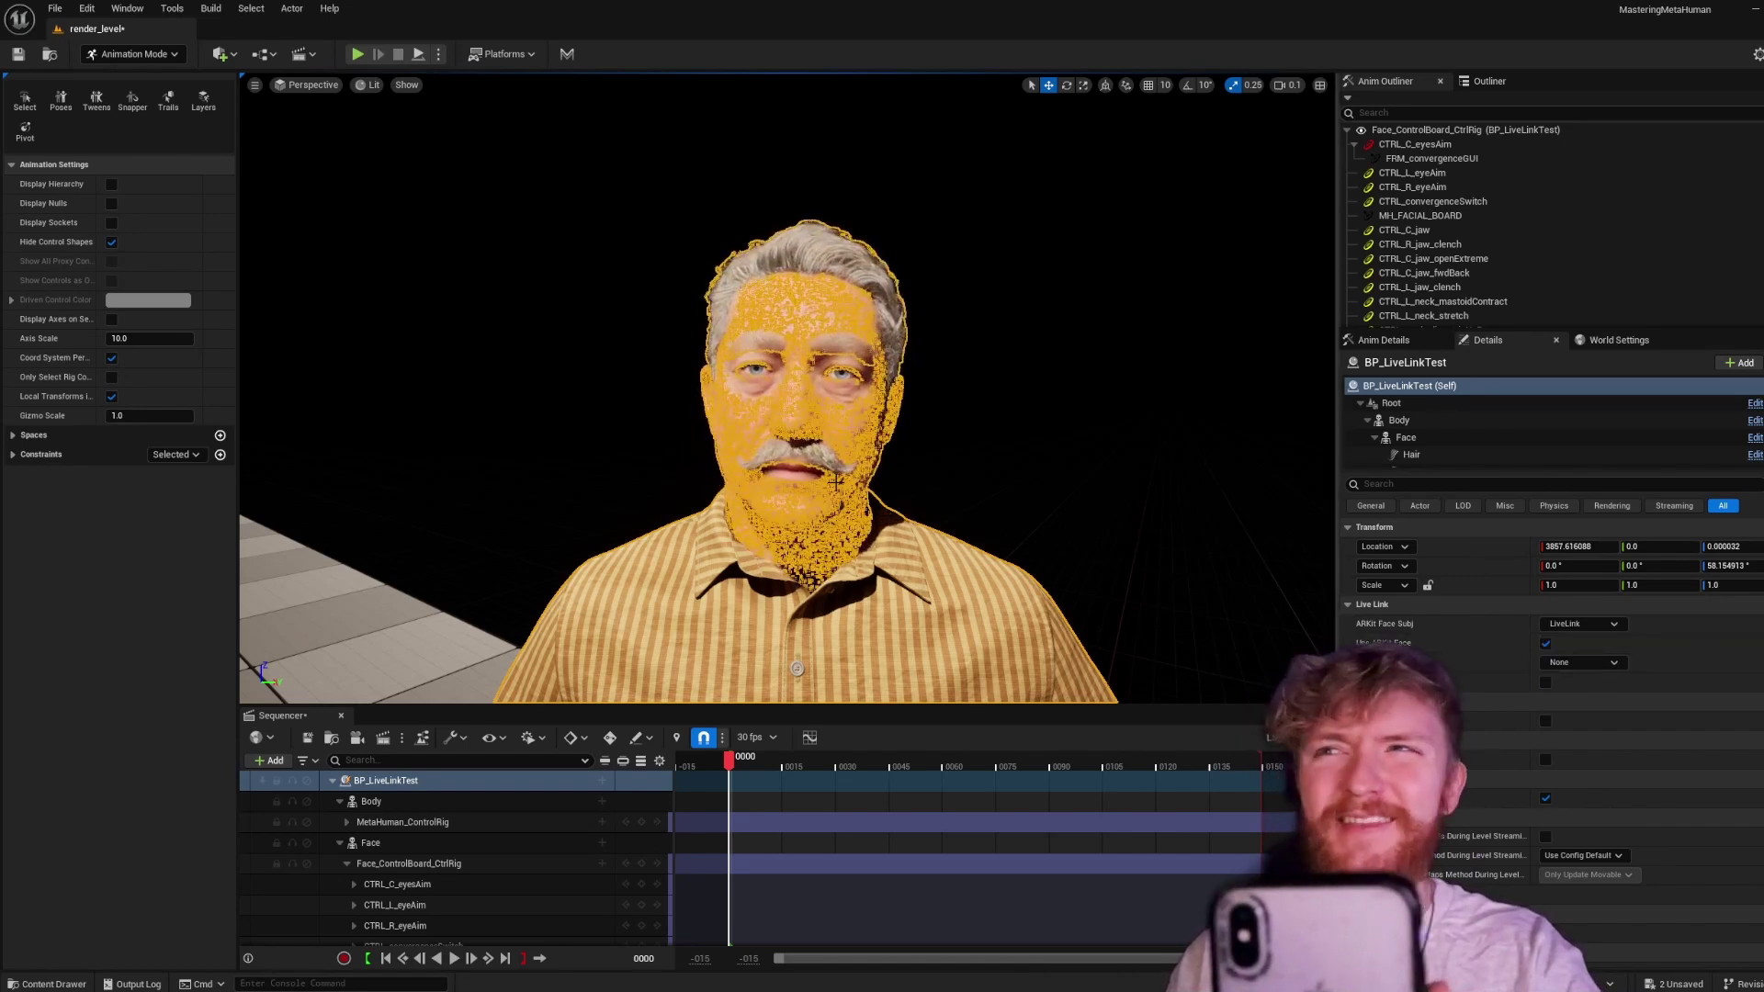
pyautogui.click(1296, 607)
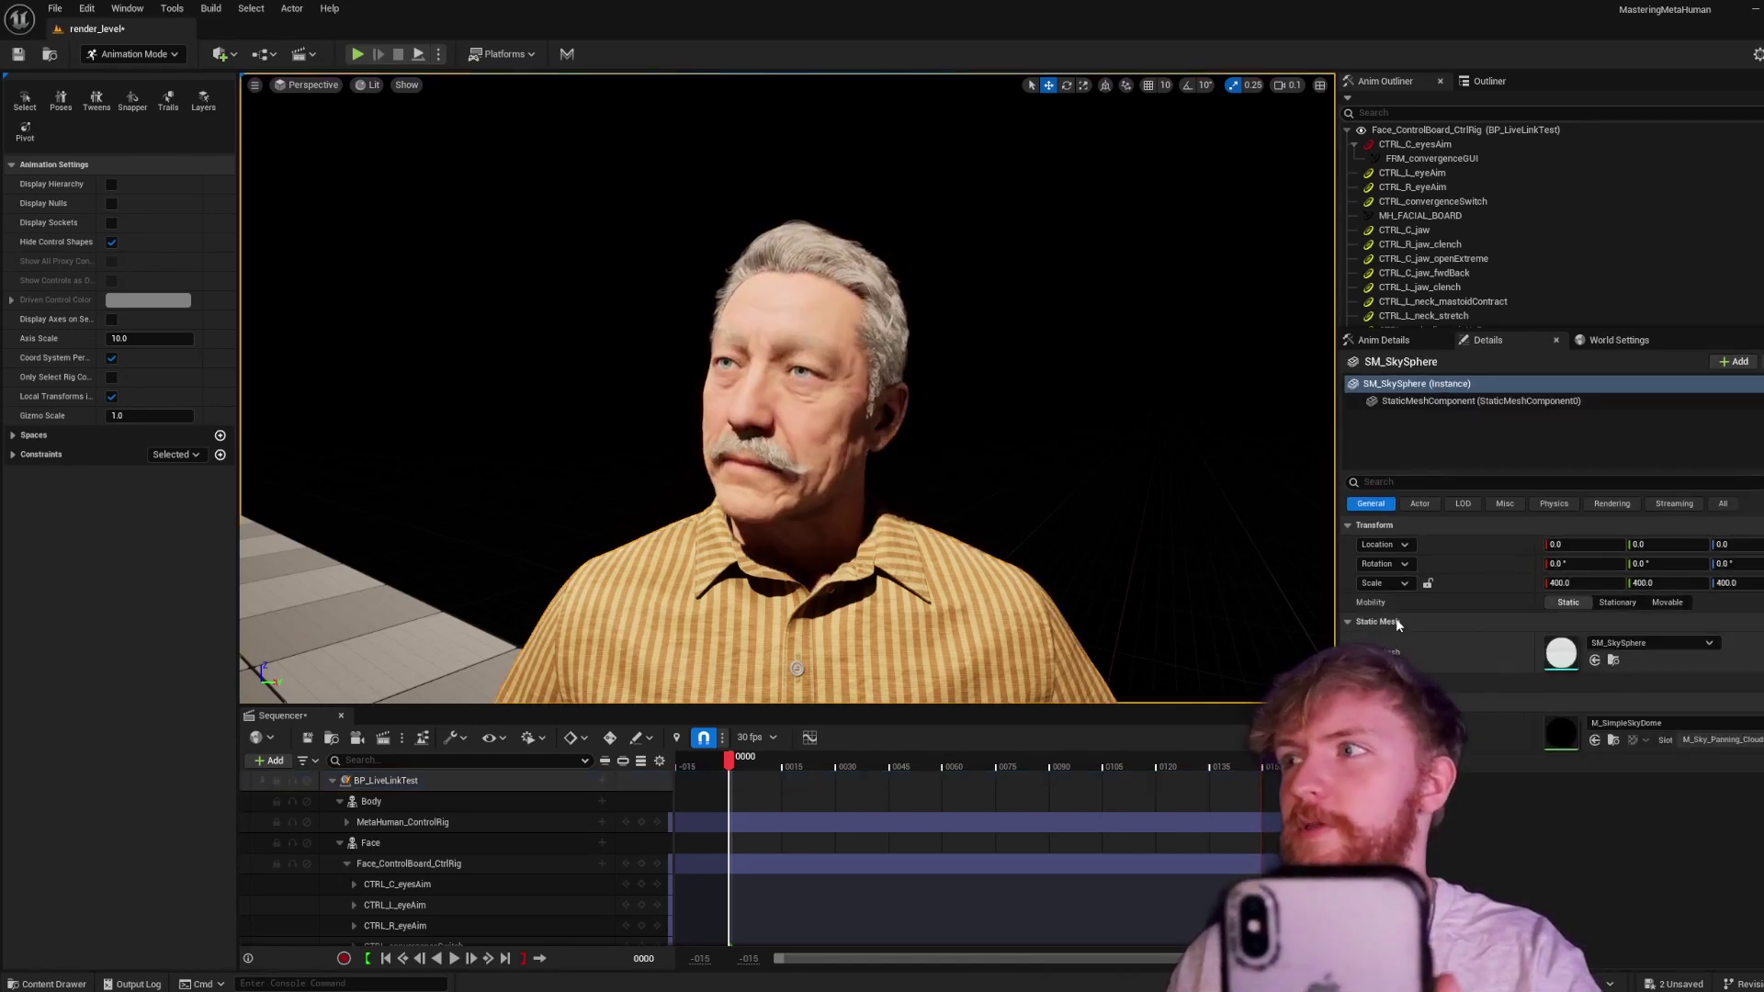
pyautogui.click(436, 783)
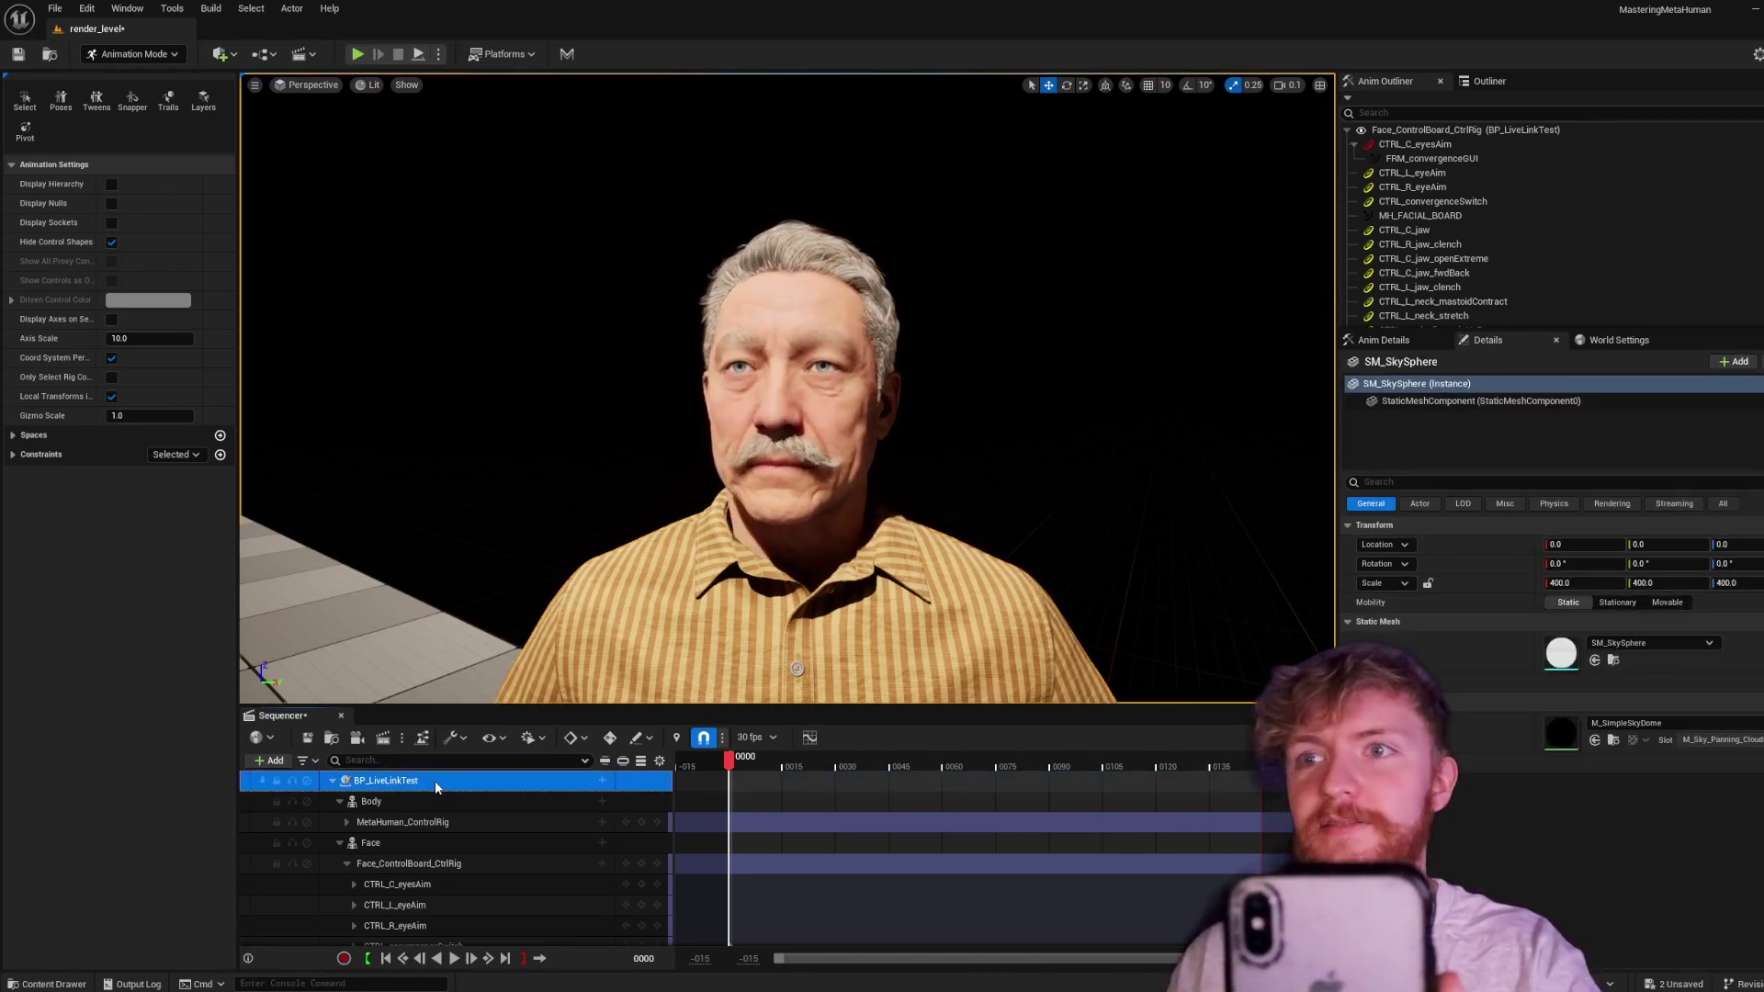
pyautogui.click(1565, 660)
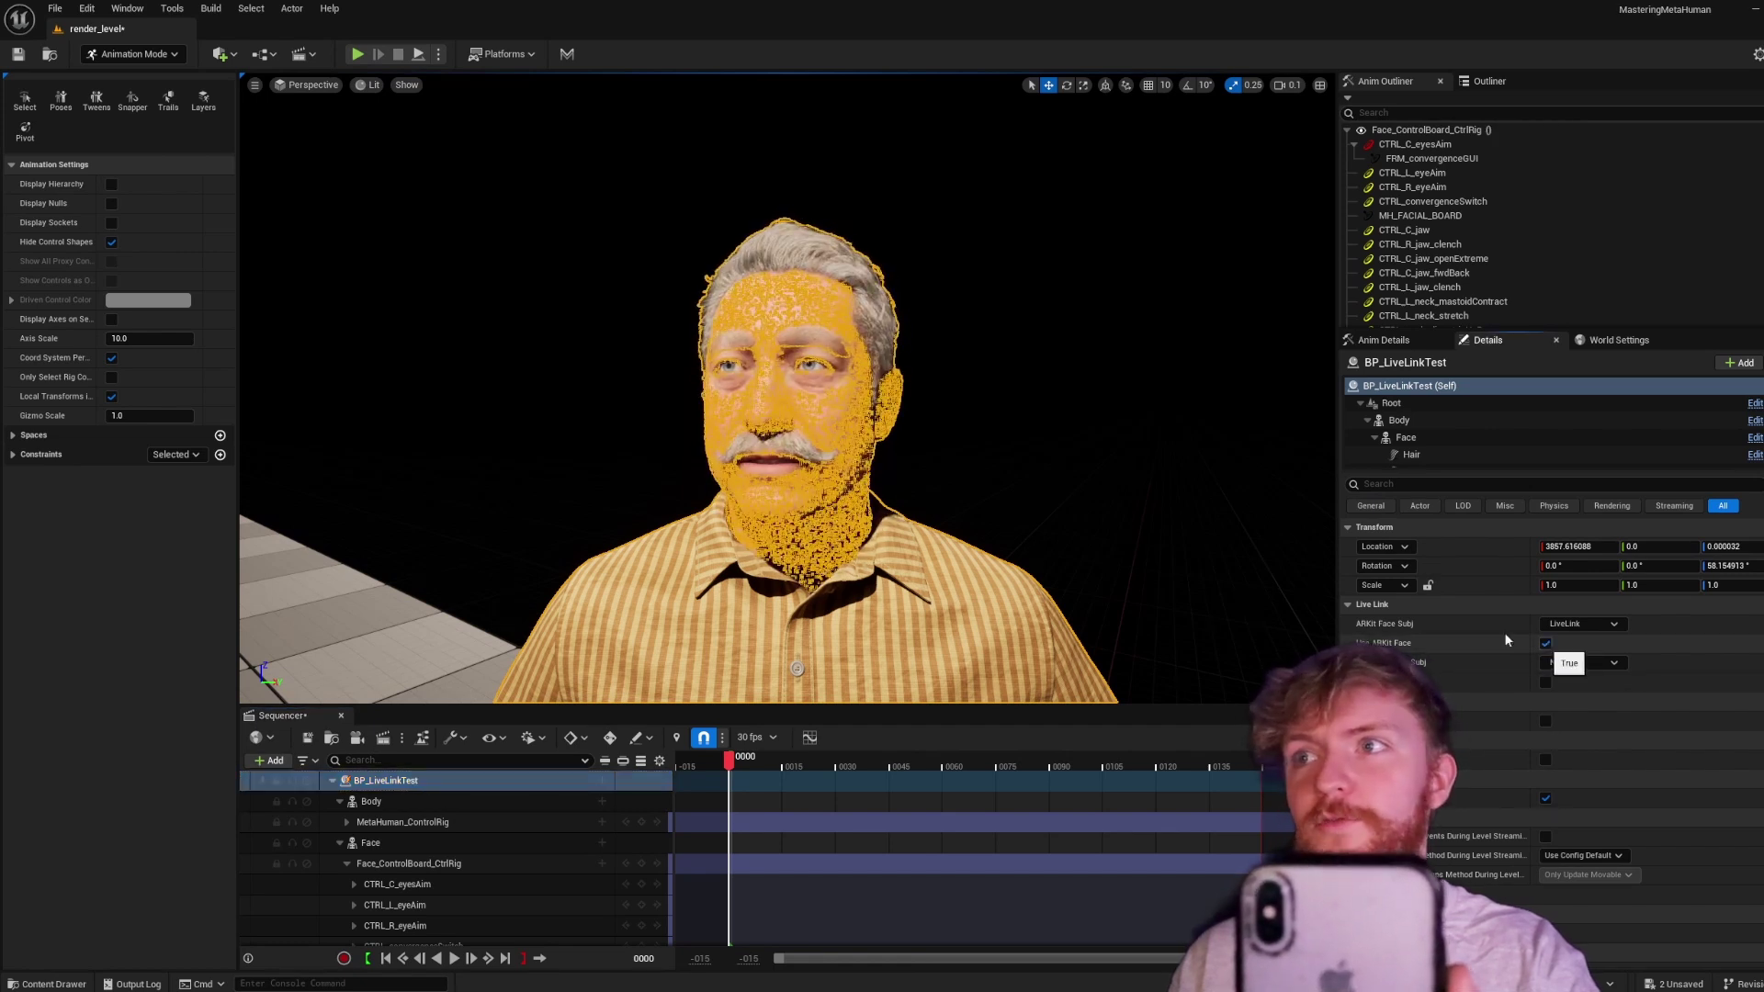
pyautogui.click(1305, 662)
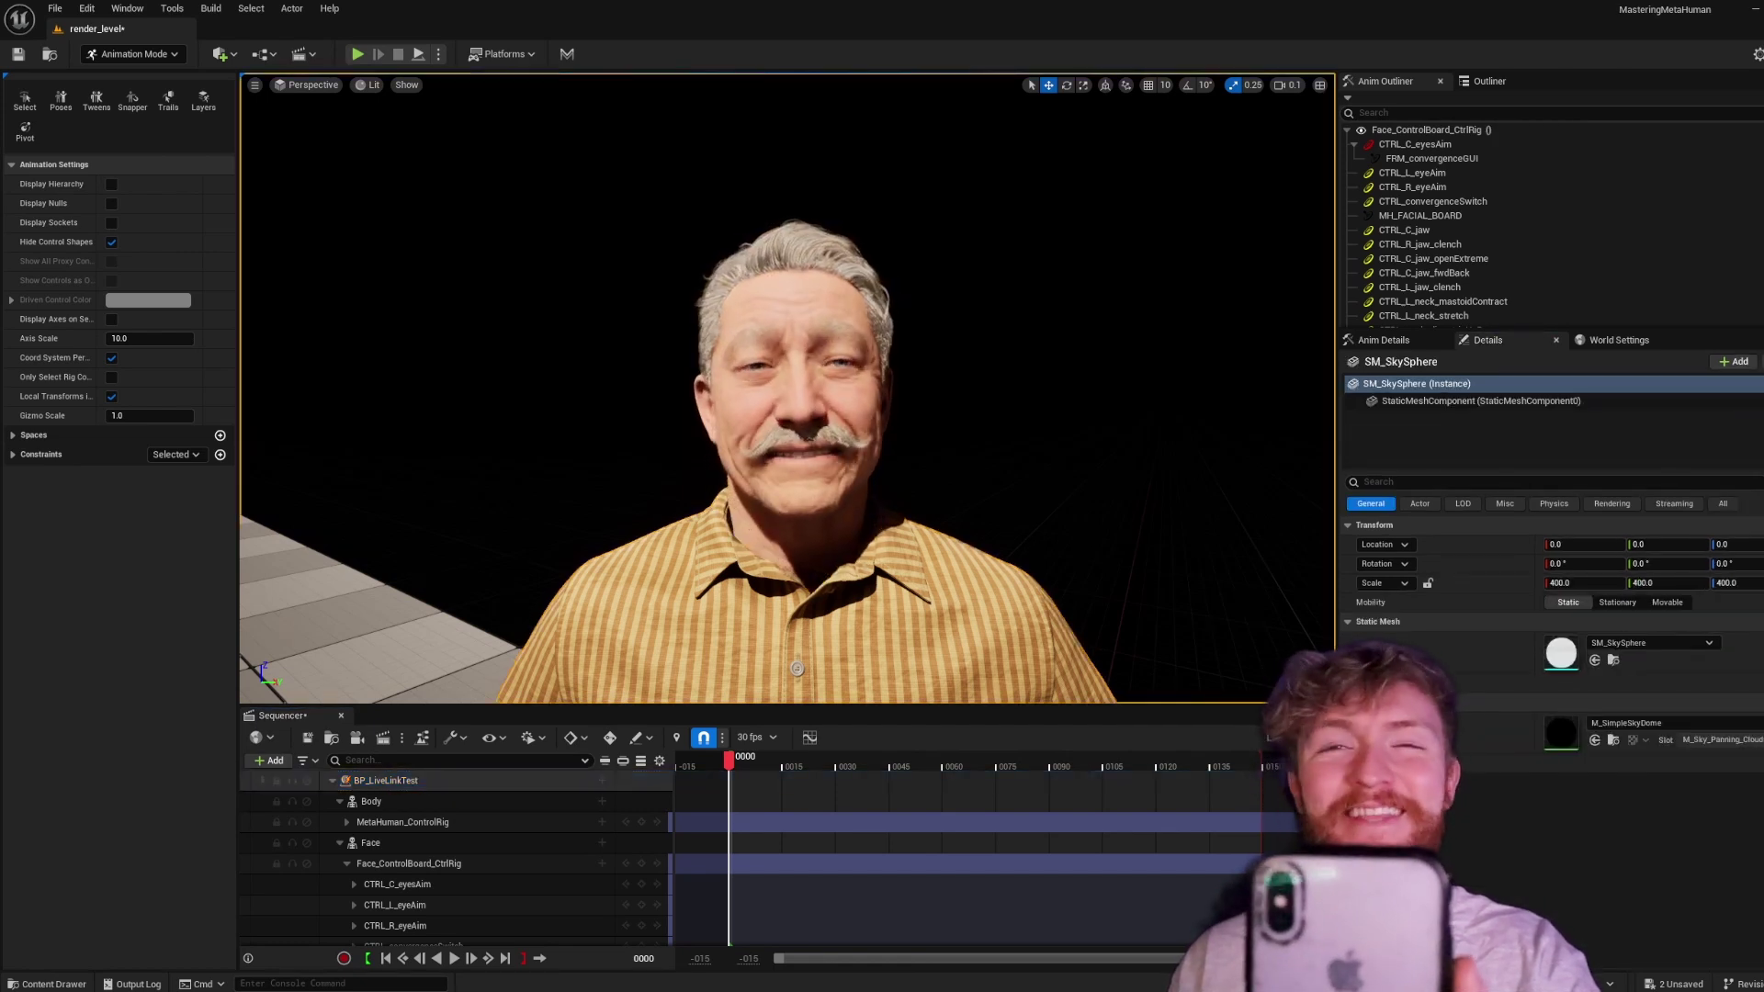